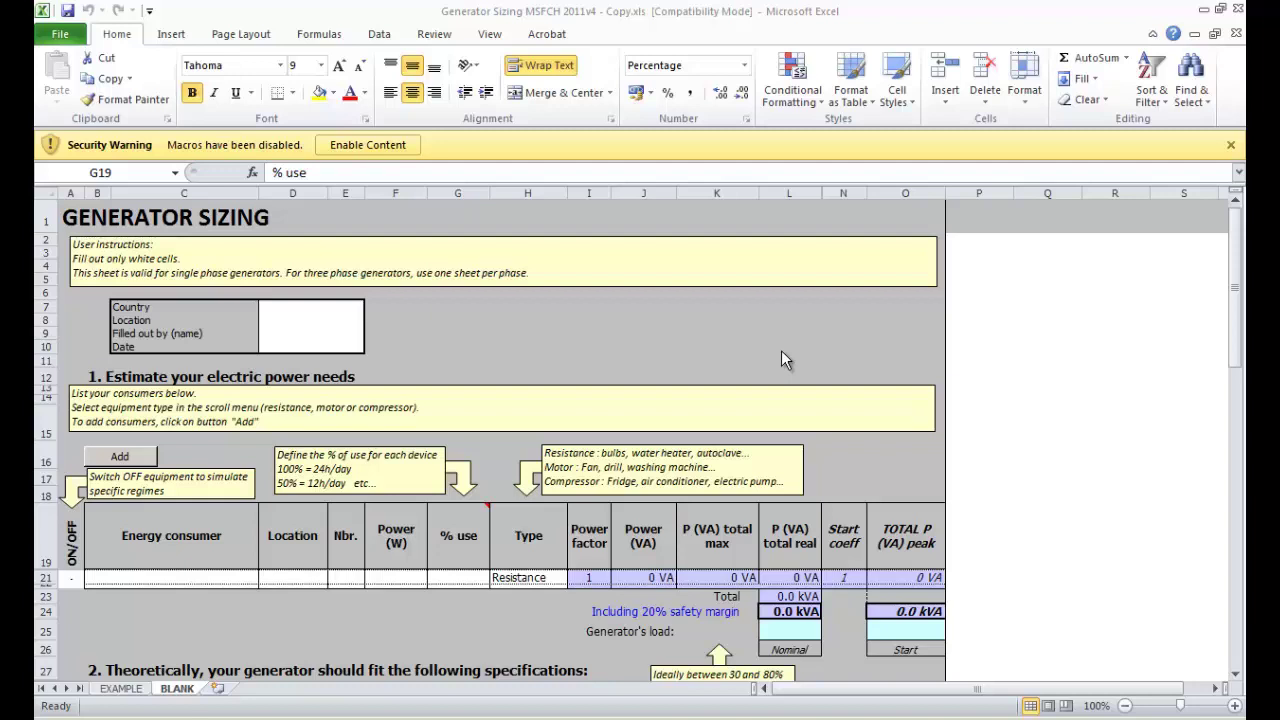
Enable the workbook's macros from the Security Warning bar
{"action": "left_click", "coordinate": [401, 148]}
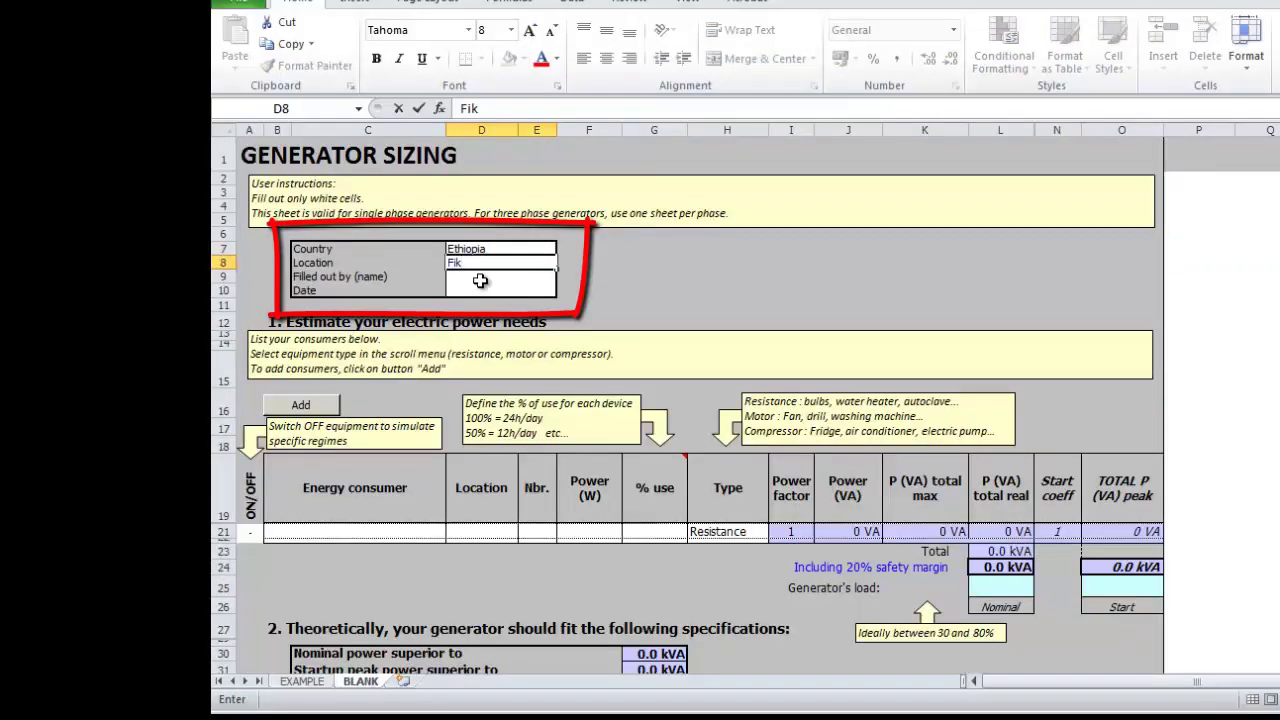
Commit location Fik, then enter the preparer's name in D9 and date 09/05/2015 in D10
{"action": "left_click", "coordinate": [482, 279]}
{"action": "type", "text": "Luis"}
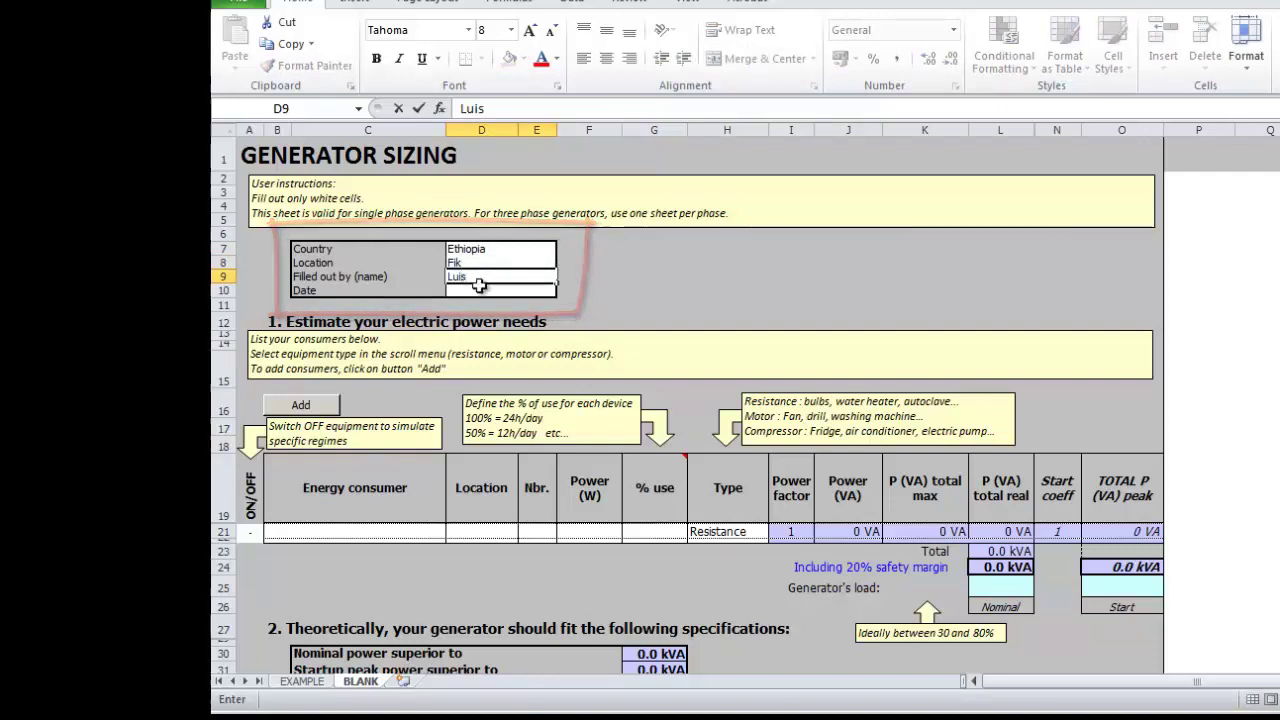
{"action": "left_click", "coordinate": [480, 290]}
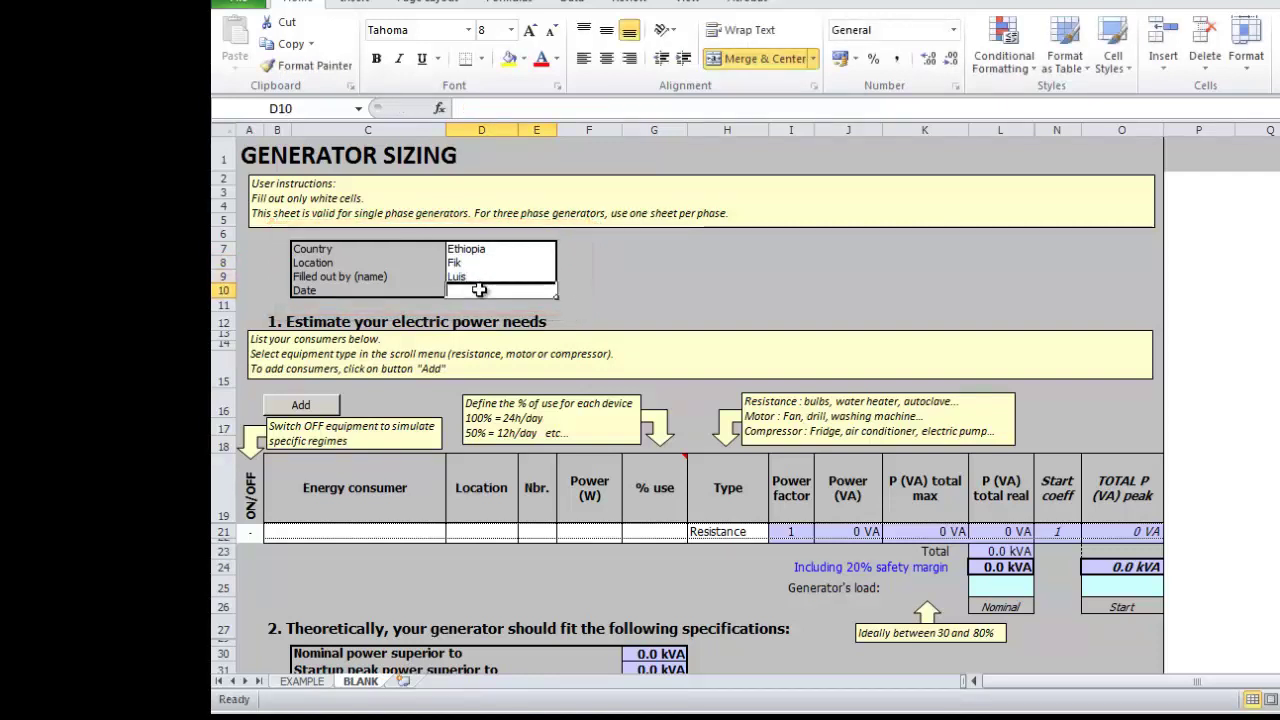
{"action": "type", "text": "09"}
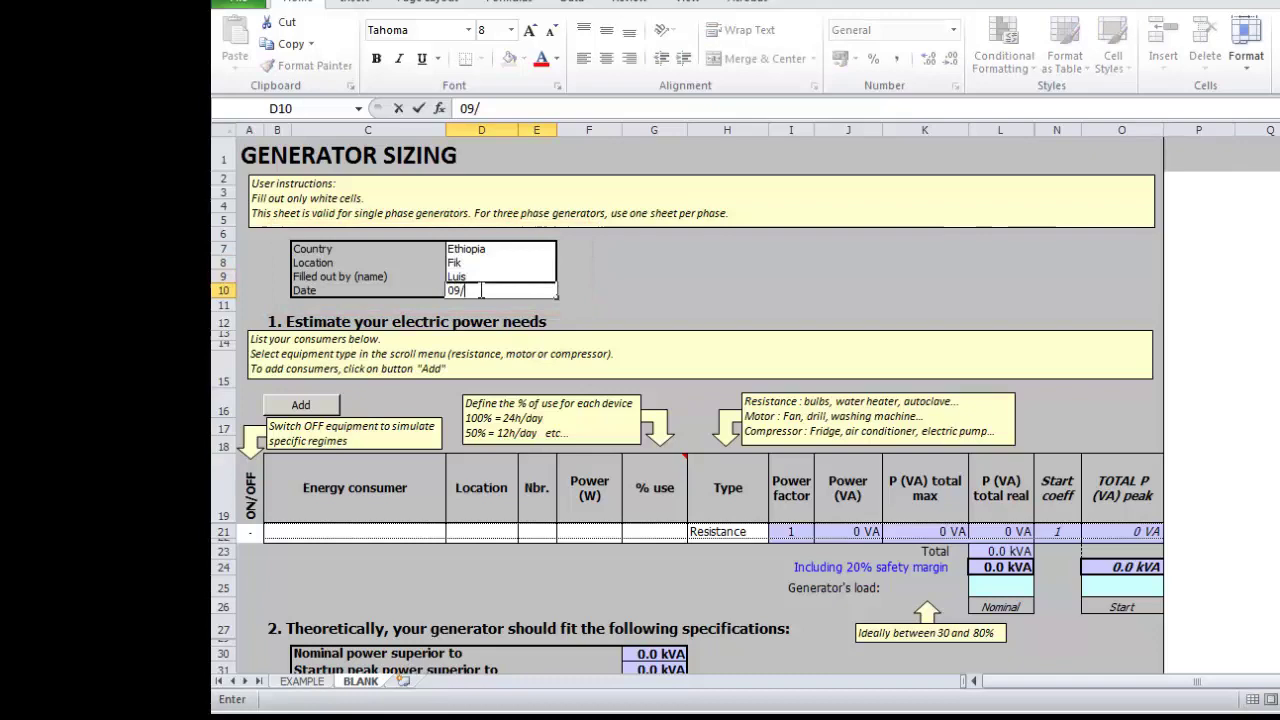
{"action": "type", "text": "/05/2015"}
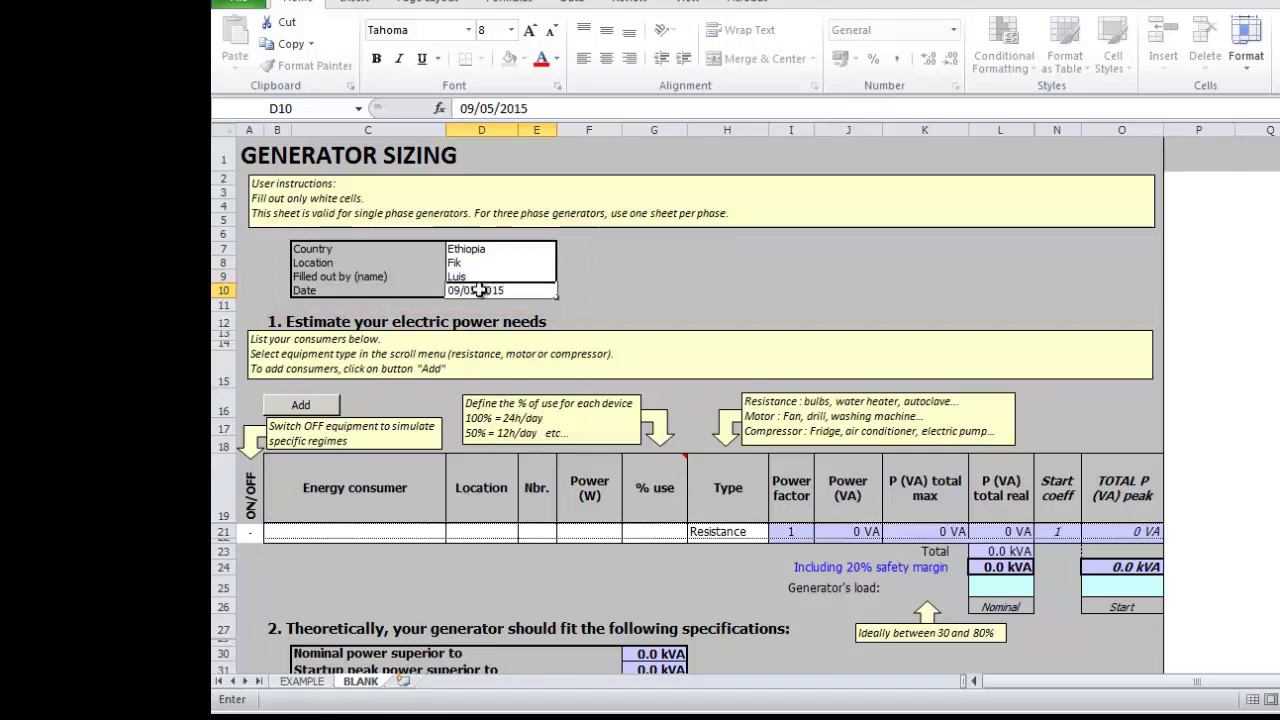
{"action": "key", "text": "Return"}
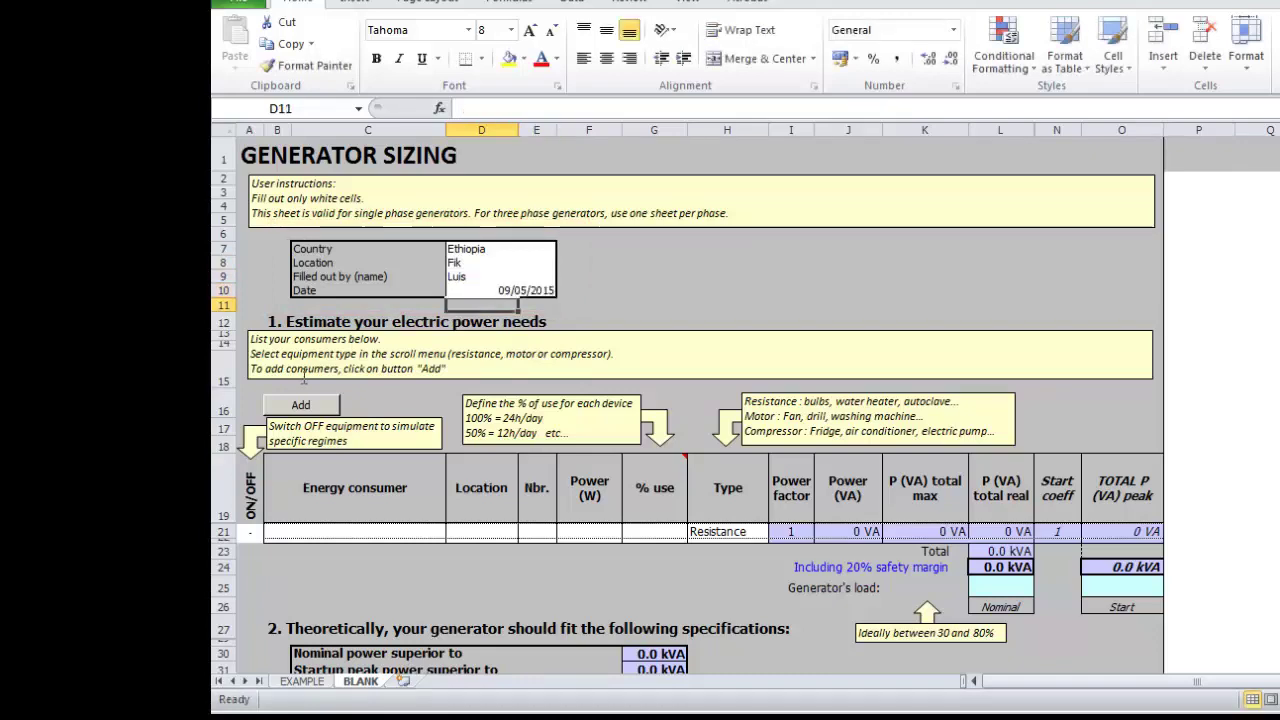
Add six new rows to the consumer table
{"action": "left_click", "coordinate": [314, 407]}
{"action": "left_click", "coordinate": [314, 407]}
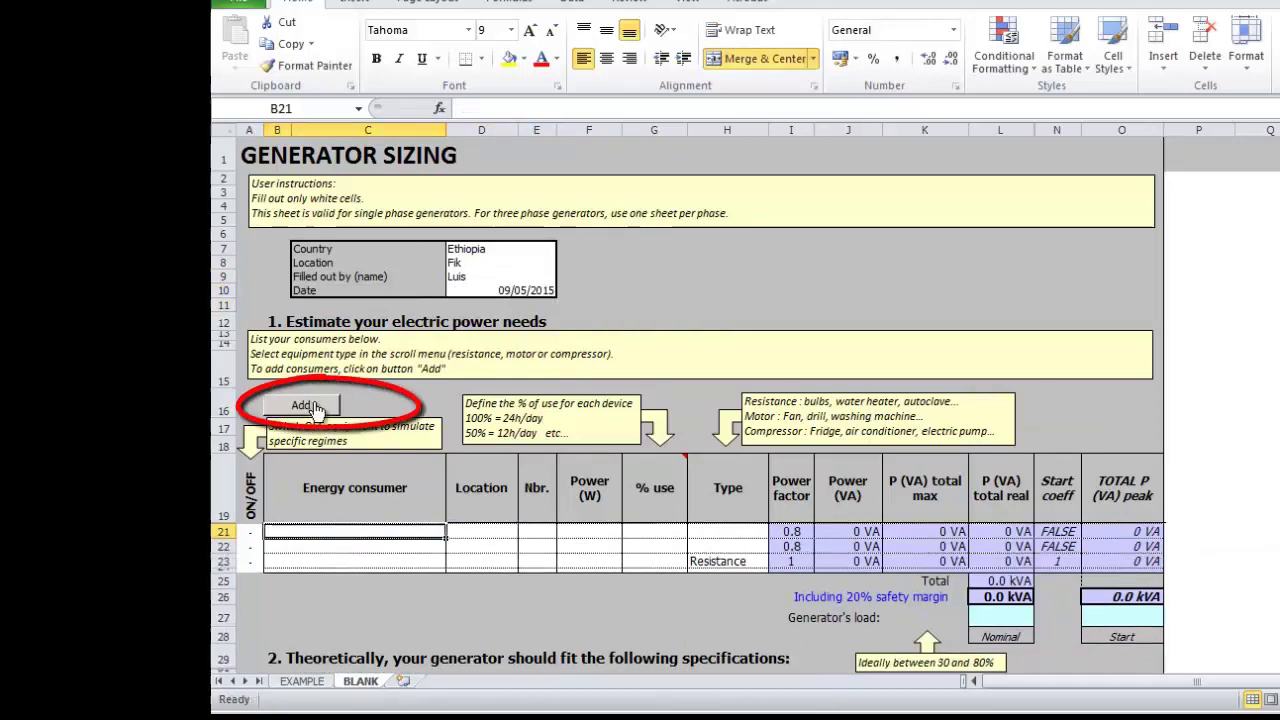
{"action": "left_click", "coordinate": [314, 407]}
{"action": "left_click", "coordinate": [314, 407]}
{"action": "left_click", "coordinate": [314, 407]}
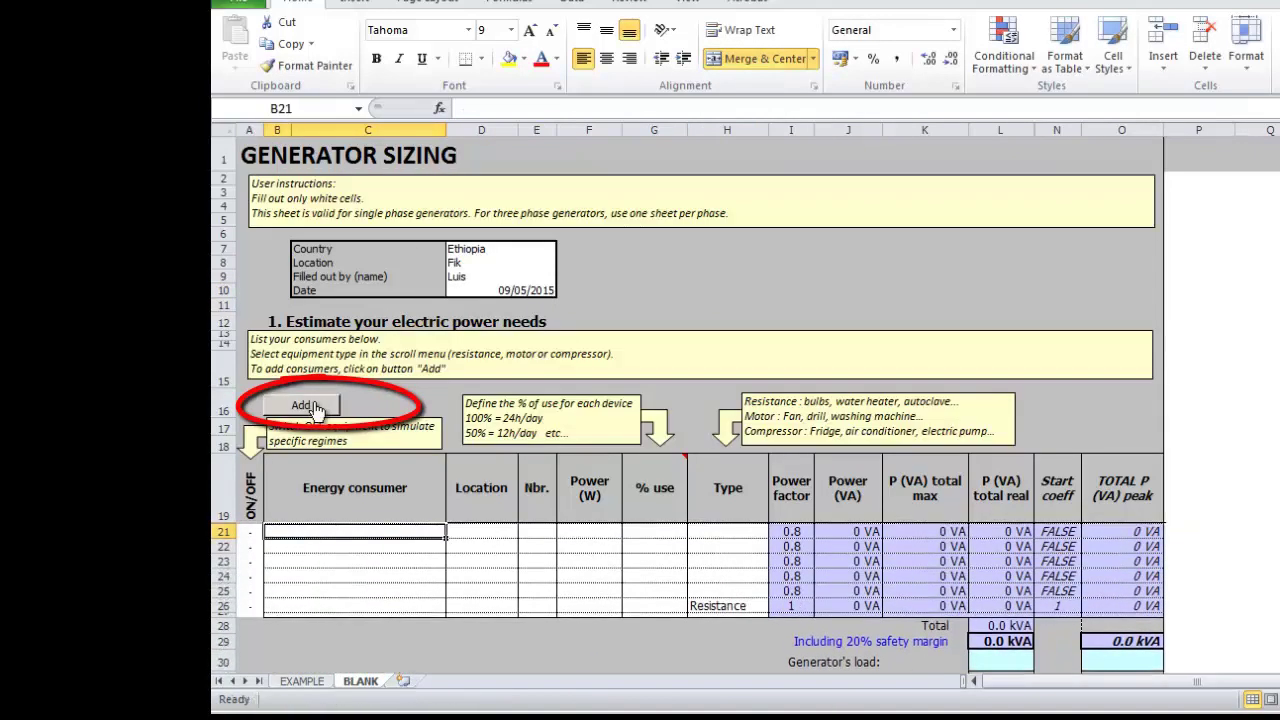
{"action": "left_click", "coordinate": [314, 407]}
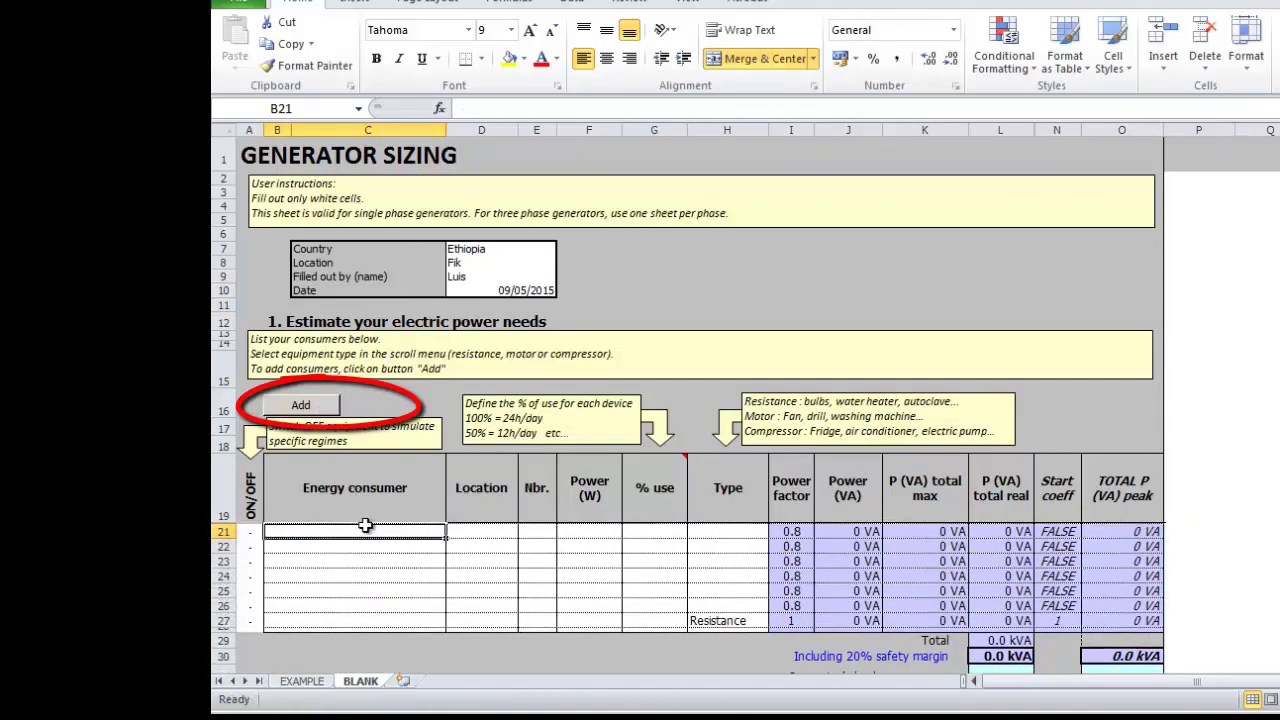
{"action": "scroll", "coordinate": [372, 541], "scroll_direction": "down", "scroll_amount": 1}
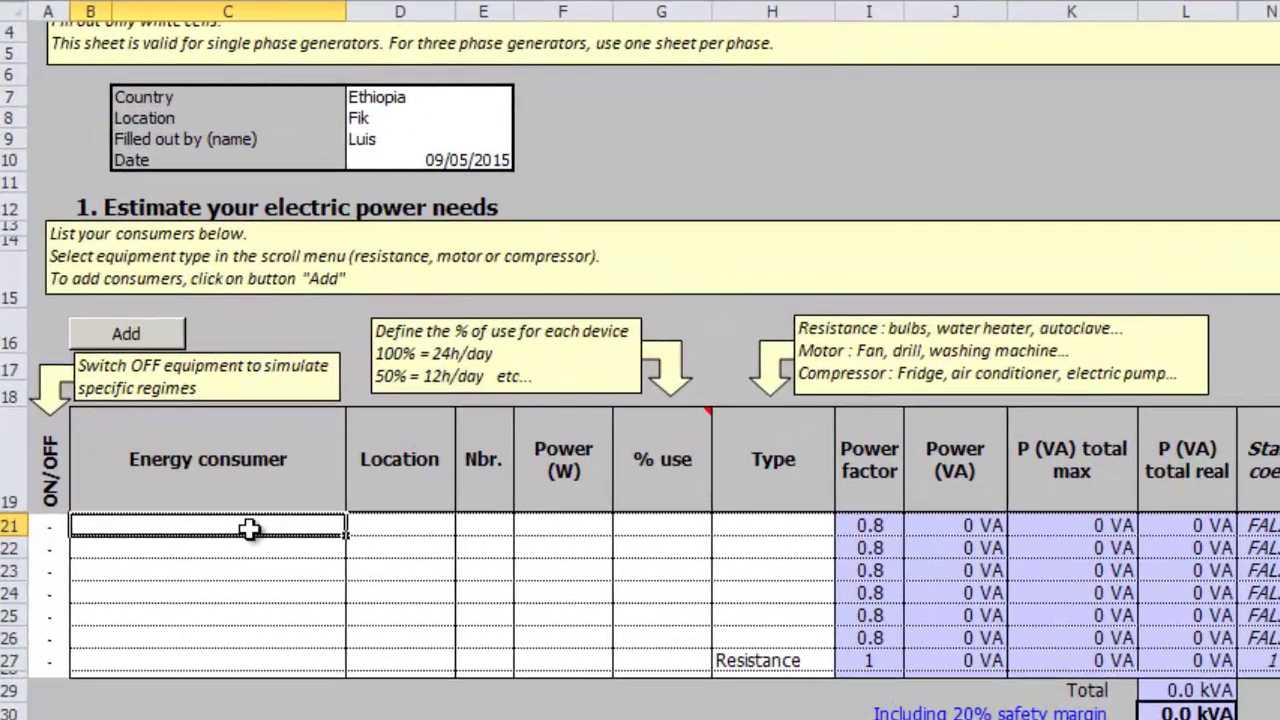
Enter Laptop as a consumer, with Office and Corridor as the locations
{"action": "type", "text": "Laptopo"}
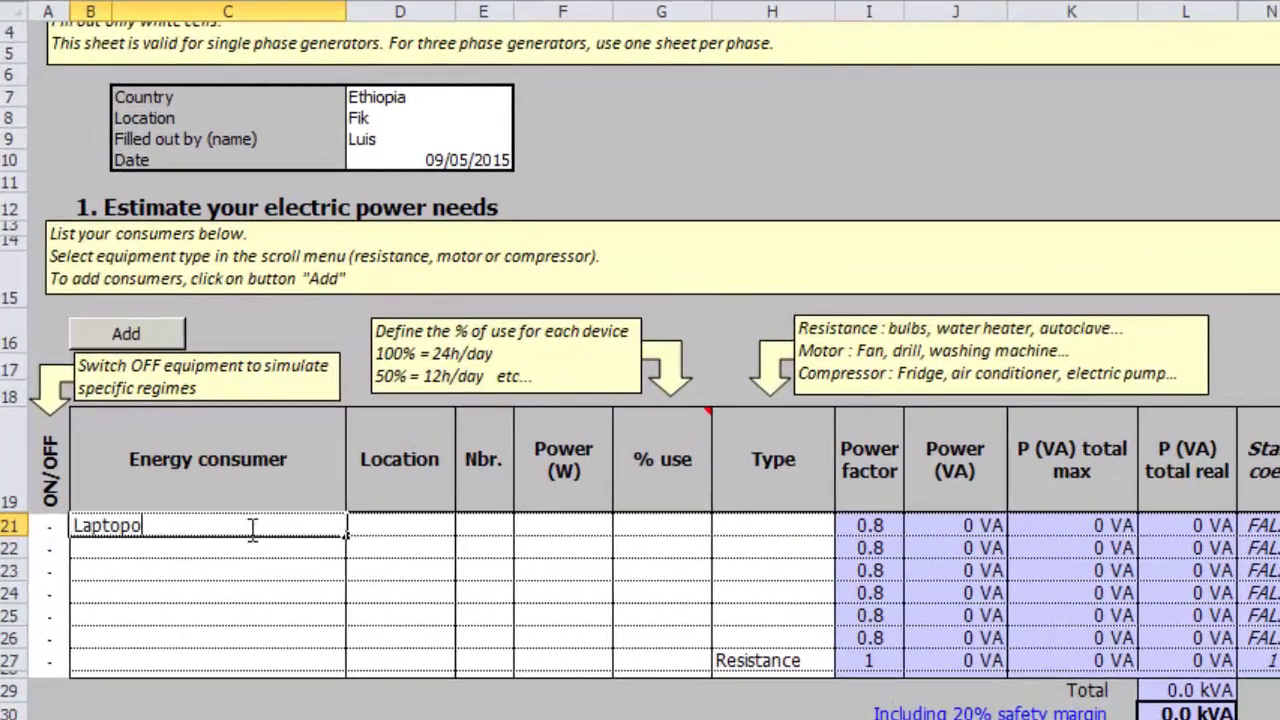
{"action": "key", "text": "BackSpace"}
{"action": "key", "text": "Return"}
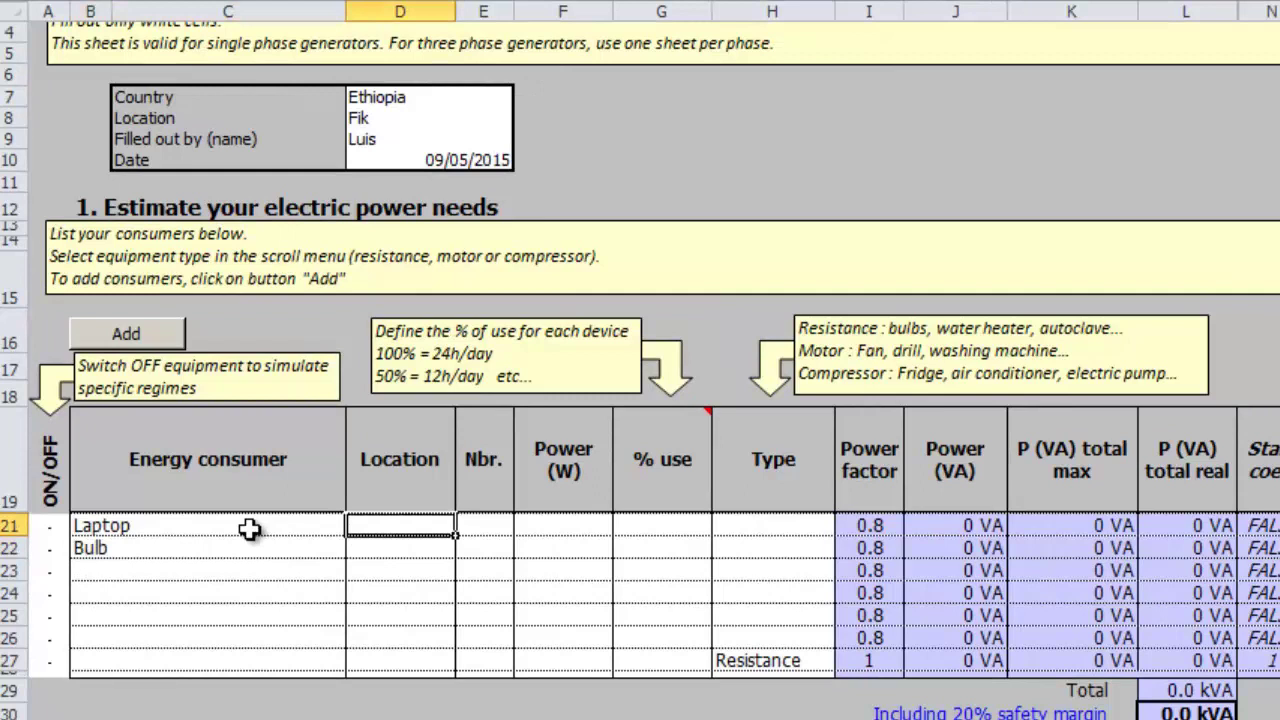
{"action": "type", "text": "Office"}
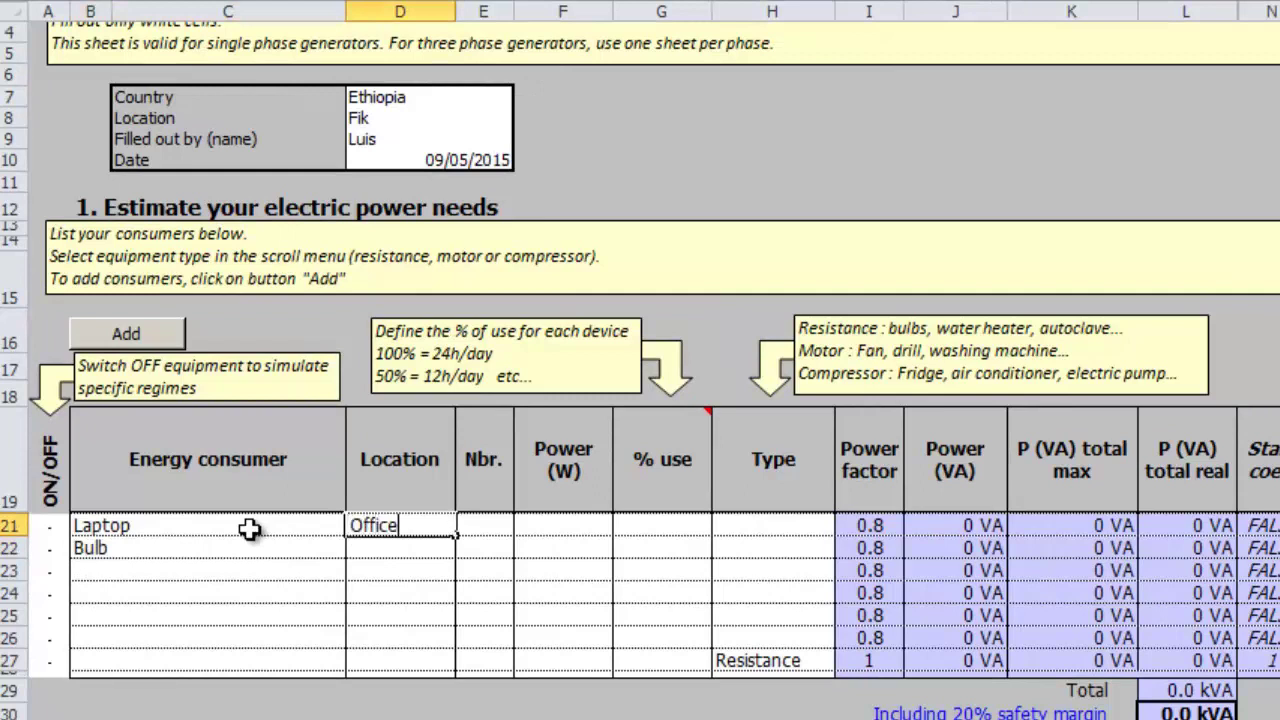
{"action": "key", "text": "Return"}
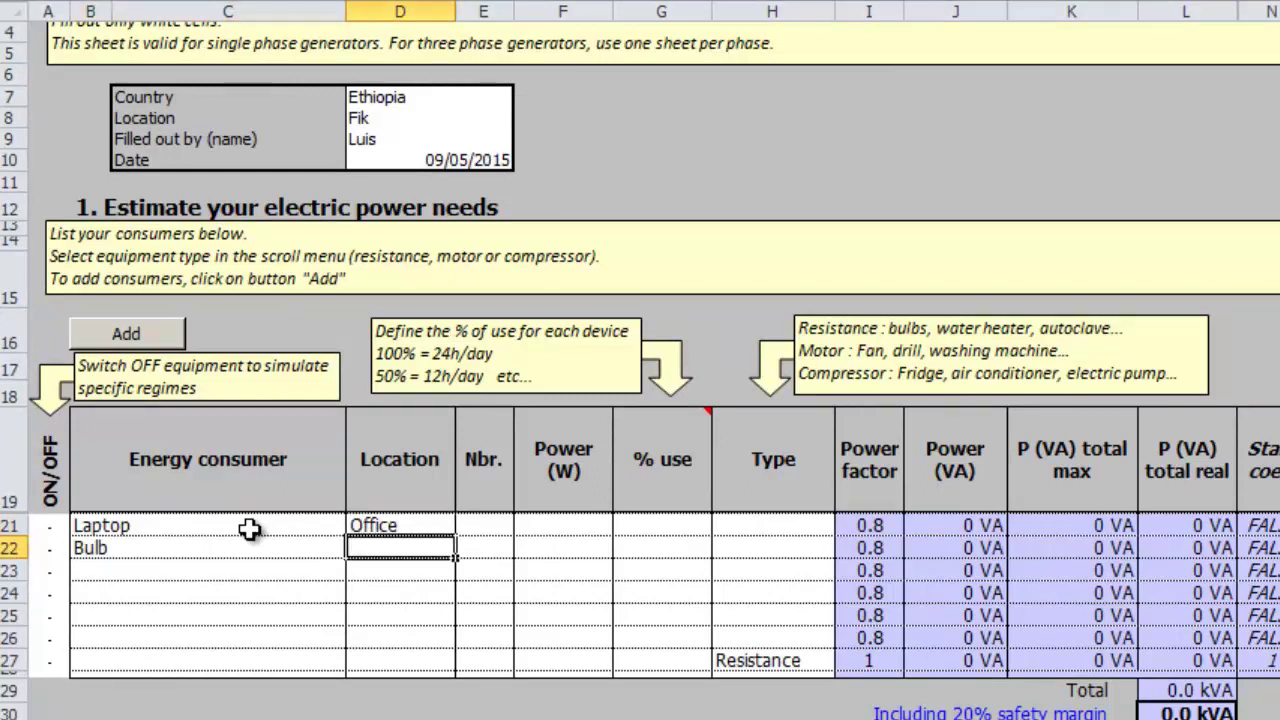
{"action": "type", "text": "Corridor"}
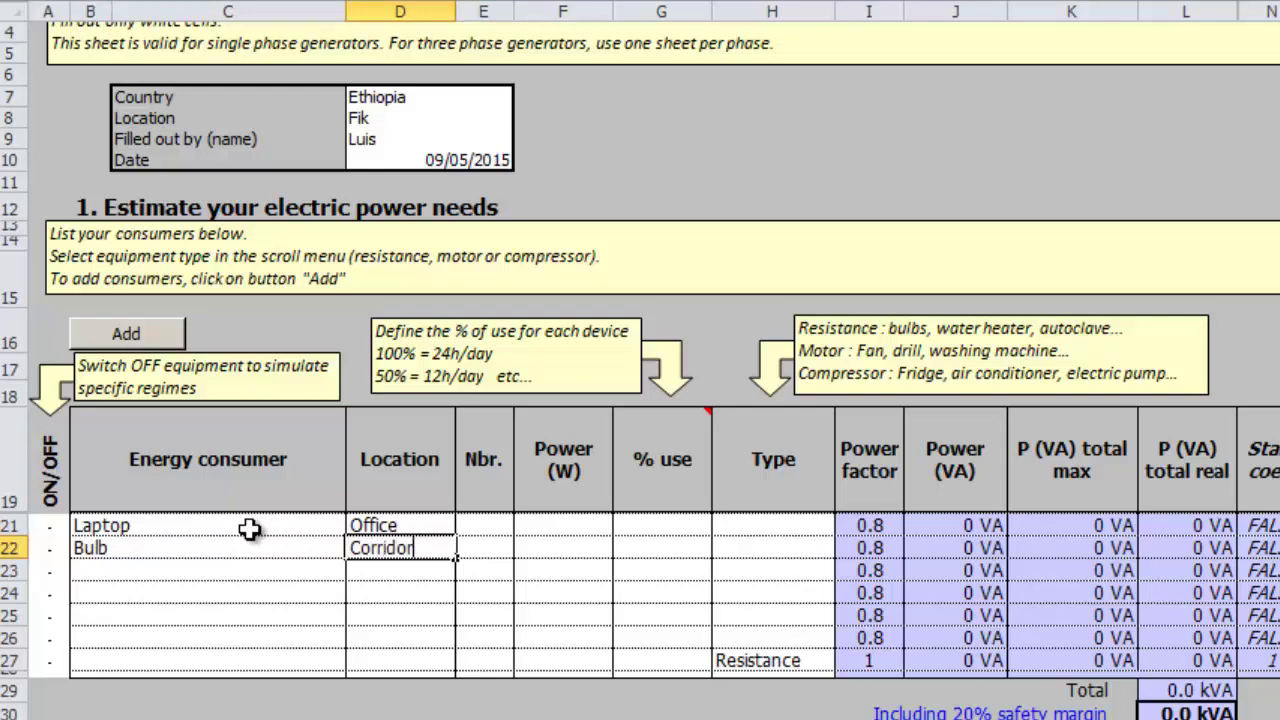
{"action": "key", "text": "Tab"}
{"action": "key", "text": "Up"}
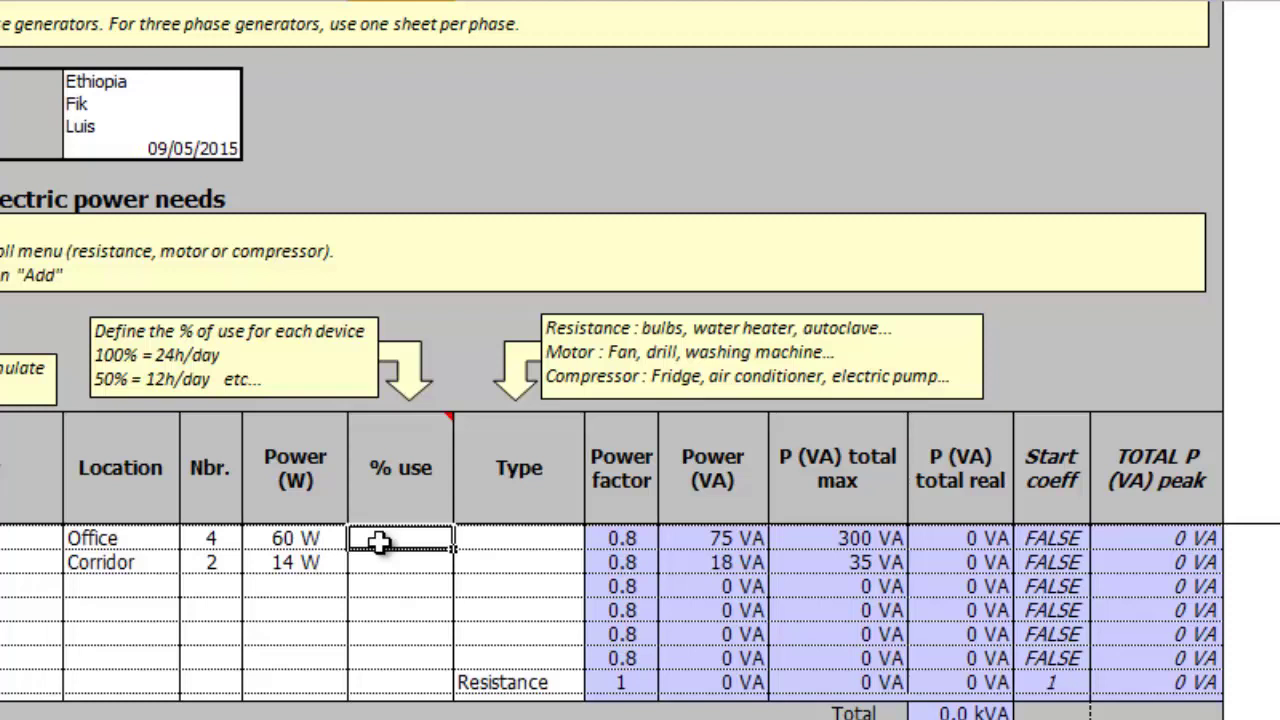
Set % use to 25 for the laptops and 50 for the bulbs
{"action": "type", "text": "25"}
{"action": "key", "text": "Return"}
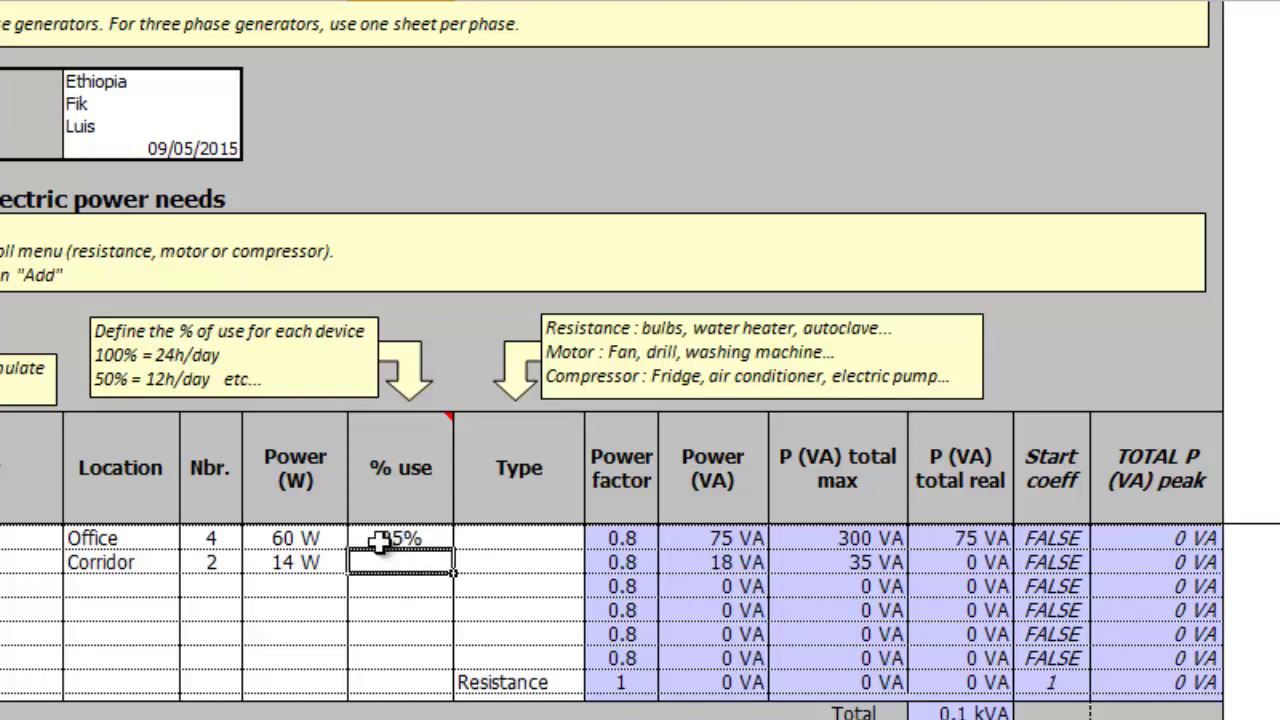
{"action": "type", "text": "50"}
{"action": "key", "text": "Return"}
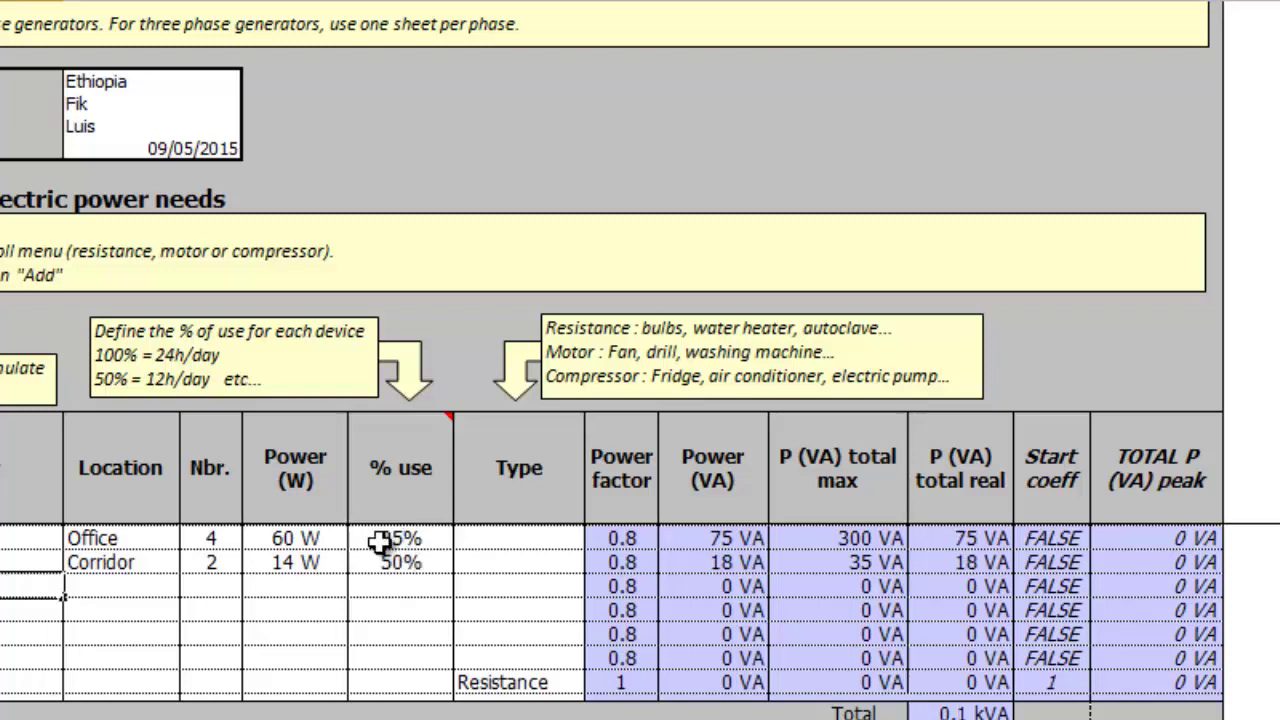
Add a third Office consumer: quantity 1, 600 W, 5% use
{"action": "key", "text": "Right"}
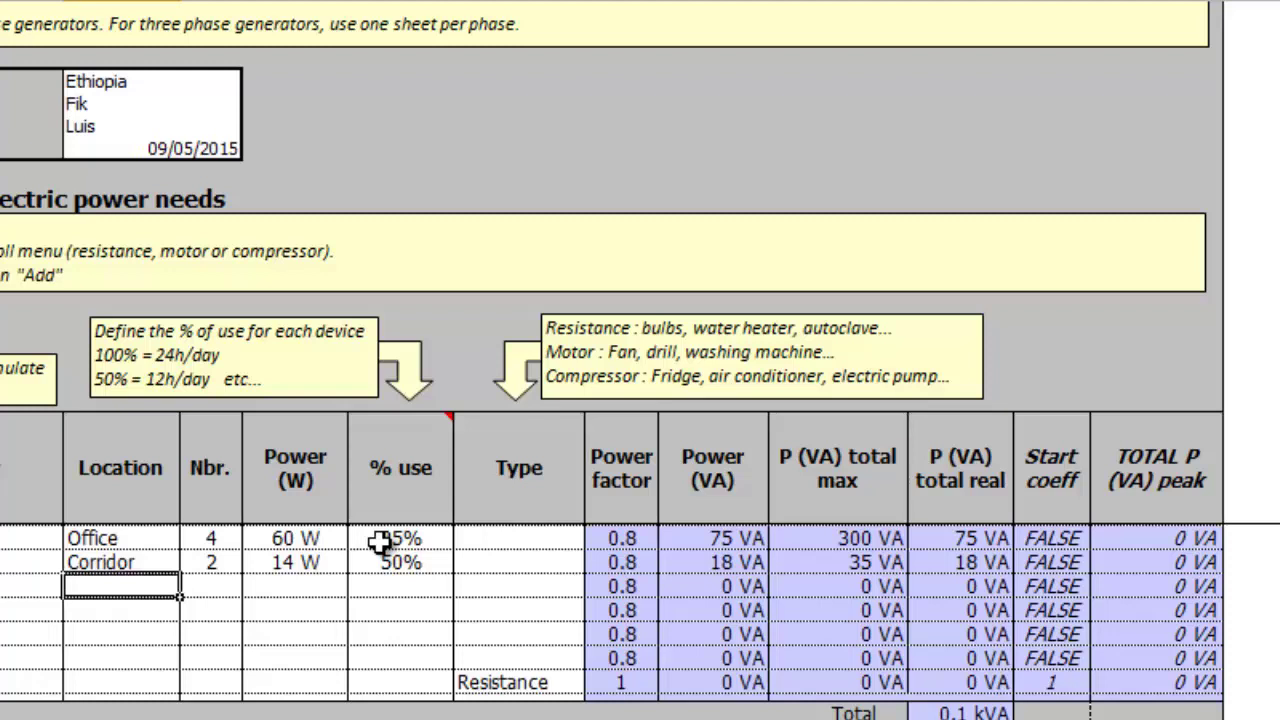
{"action": "type", "text": "Office"}
{"action": "key", "text": "Tab"}
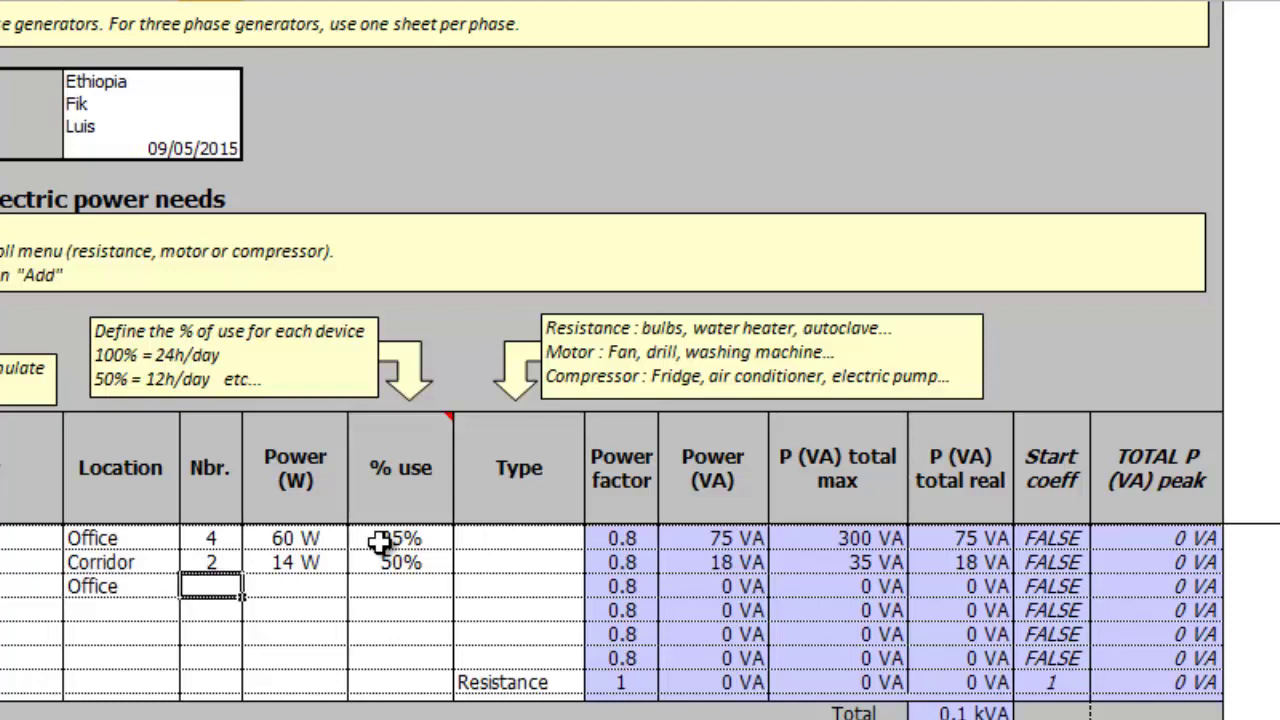
{"action": "type", "text": "1"}
{"action": "key", "text": "Tab"}
{"action": "type", "text": "6"}
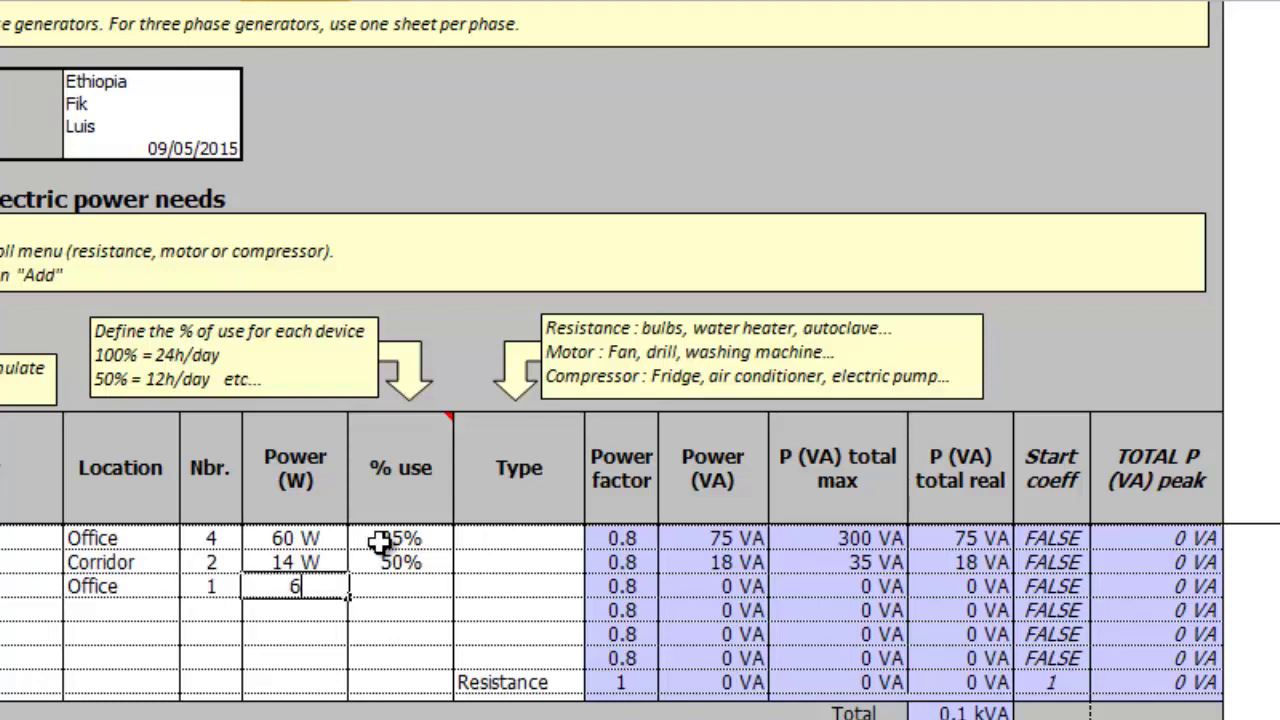
{"action": "type", "text": "00"}
{"action": "key", "text": "Tab"}
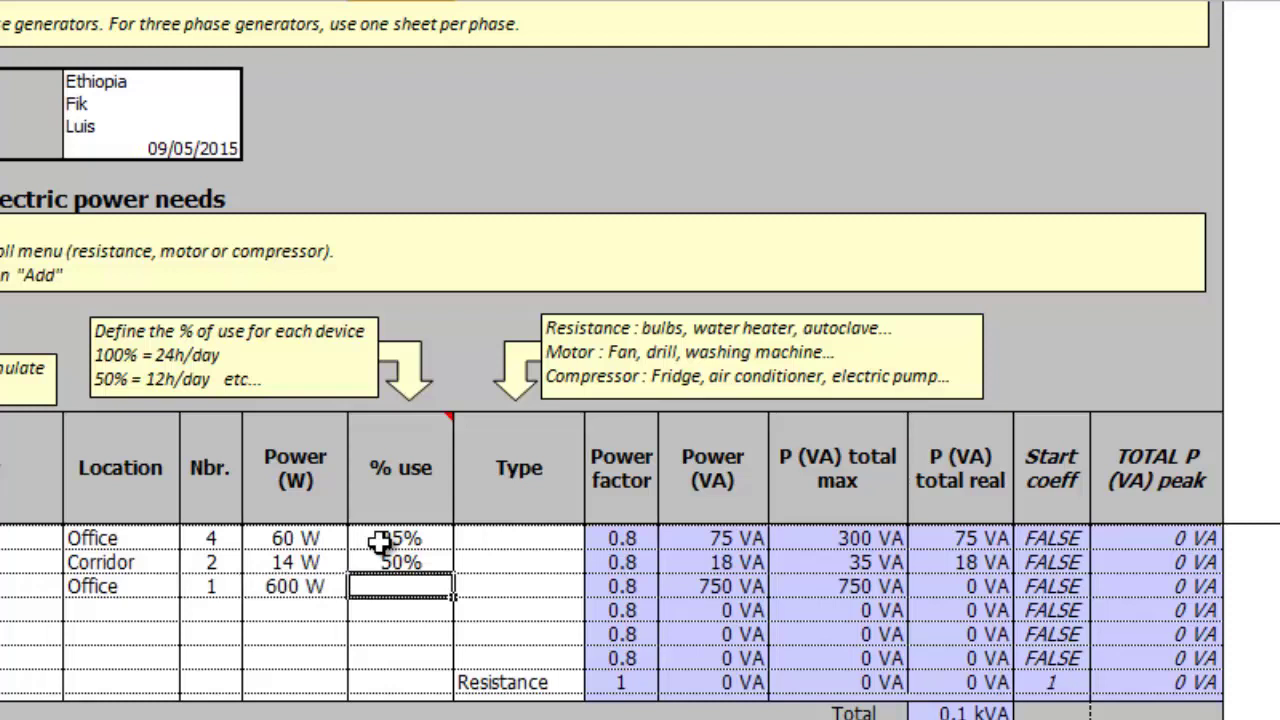
{"action": "type", "text": "5"}
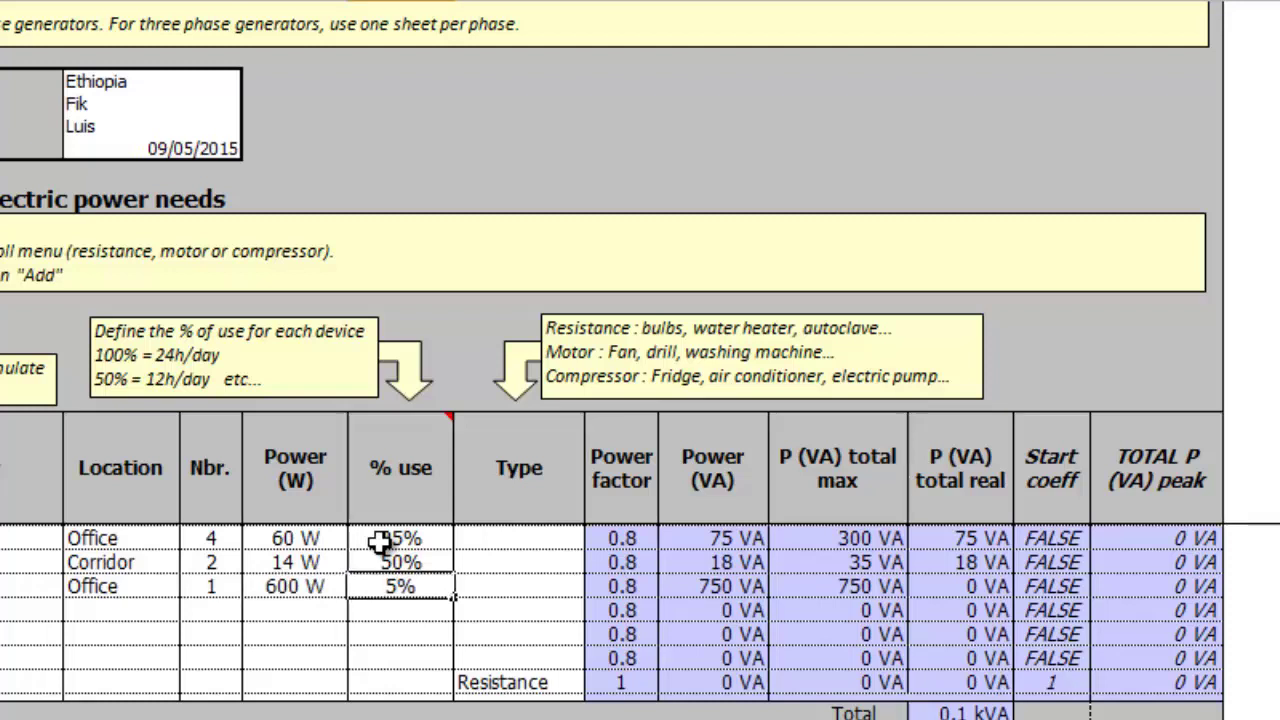
{"action": "key", "text": "Tab"}
{"action": "key", "text": "Up"}
{"action": "key", "text": "Up"}
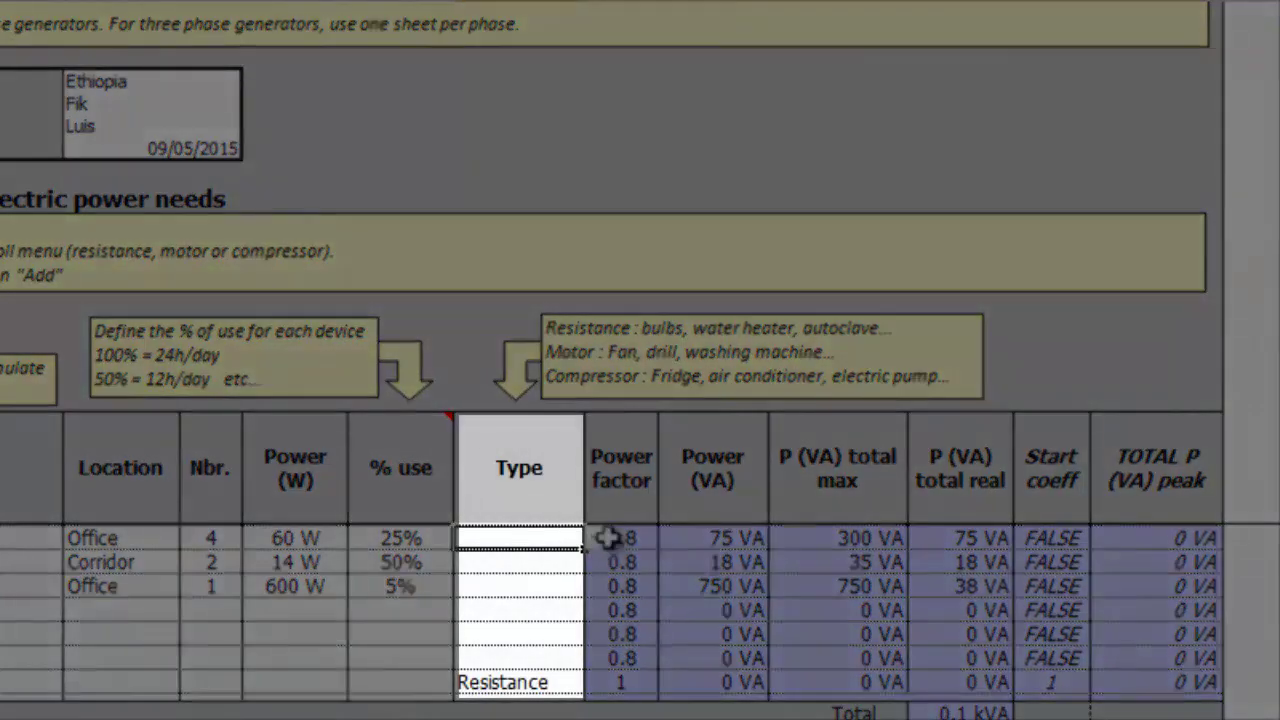
Review the first appliance's Type choices and the note listing example appliances per type
{"action": "left_click", "coordinate": [597, 540]}
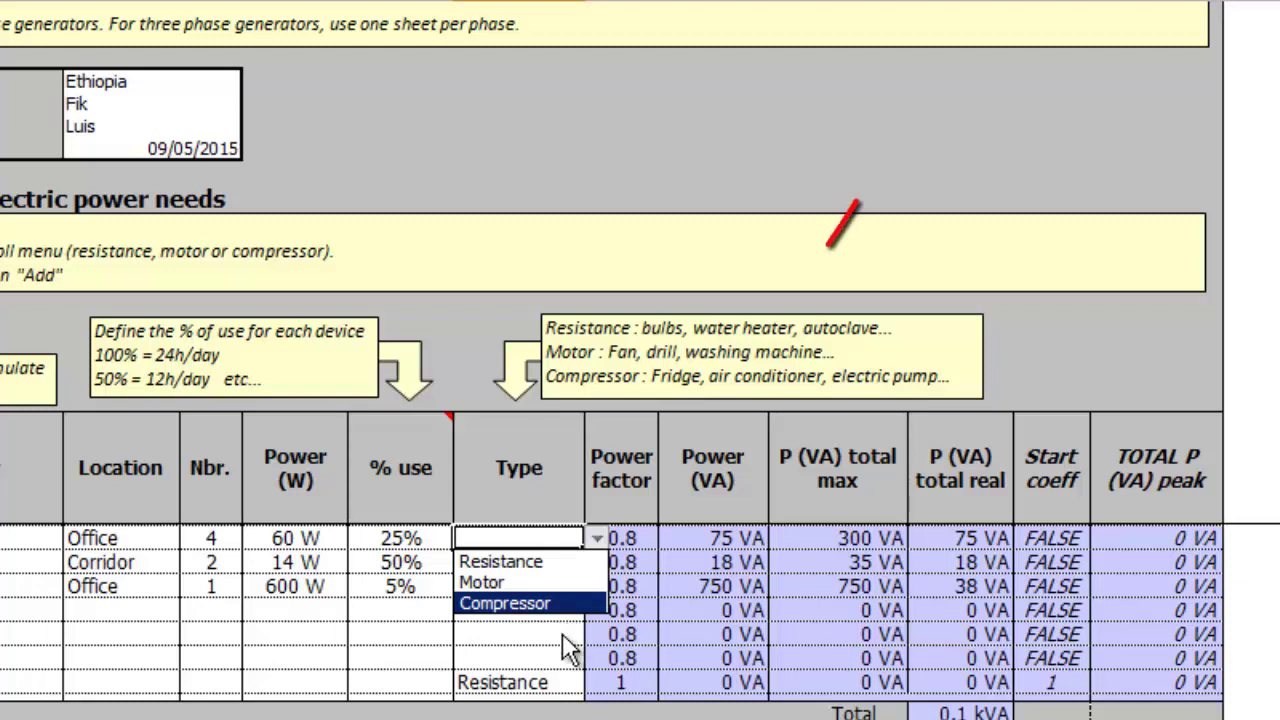
{"action": "key", "text": "Escape"}
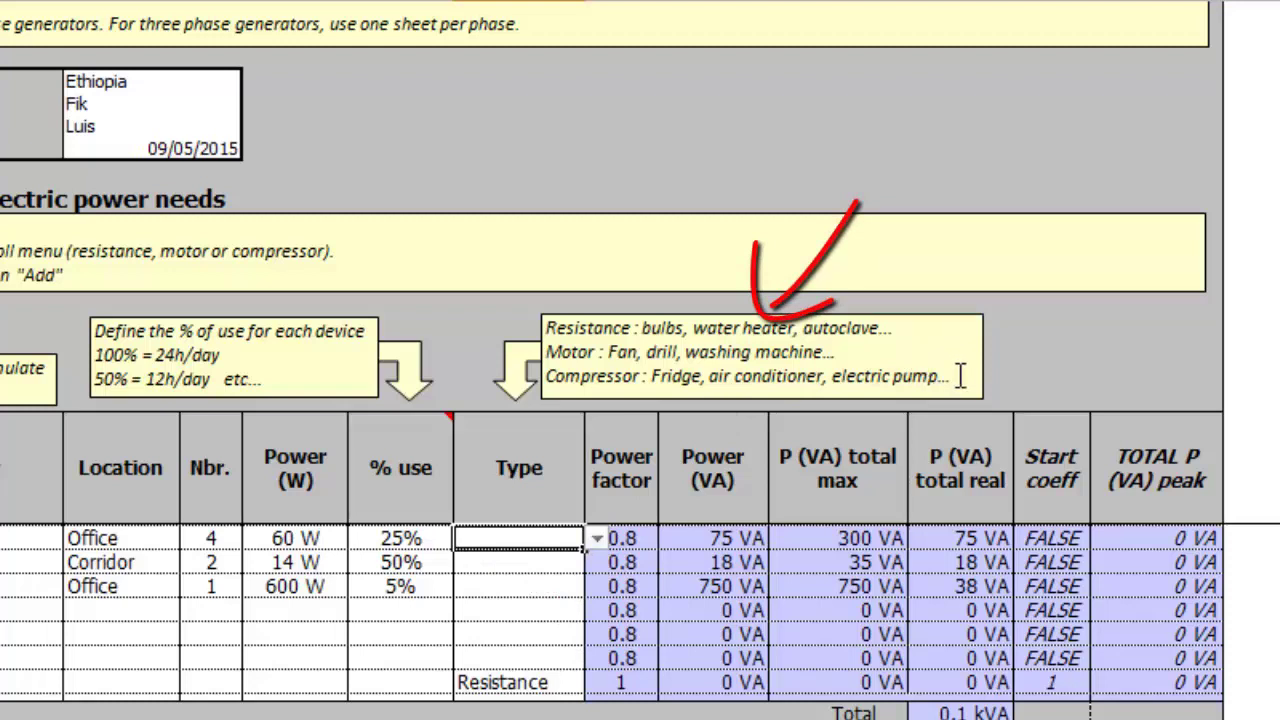
{"action": "left_click_drag", "start_coordinate": [959, 376], "coordinate": [546, 328]}
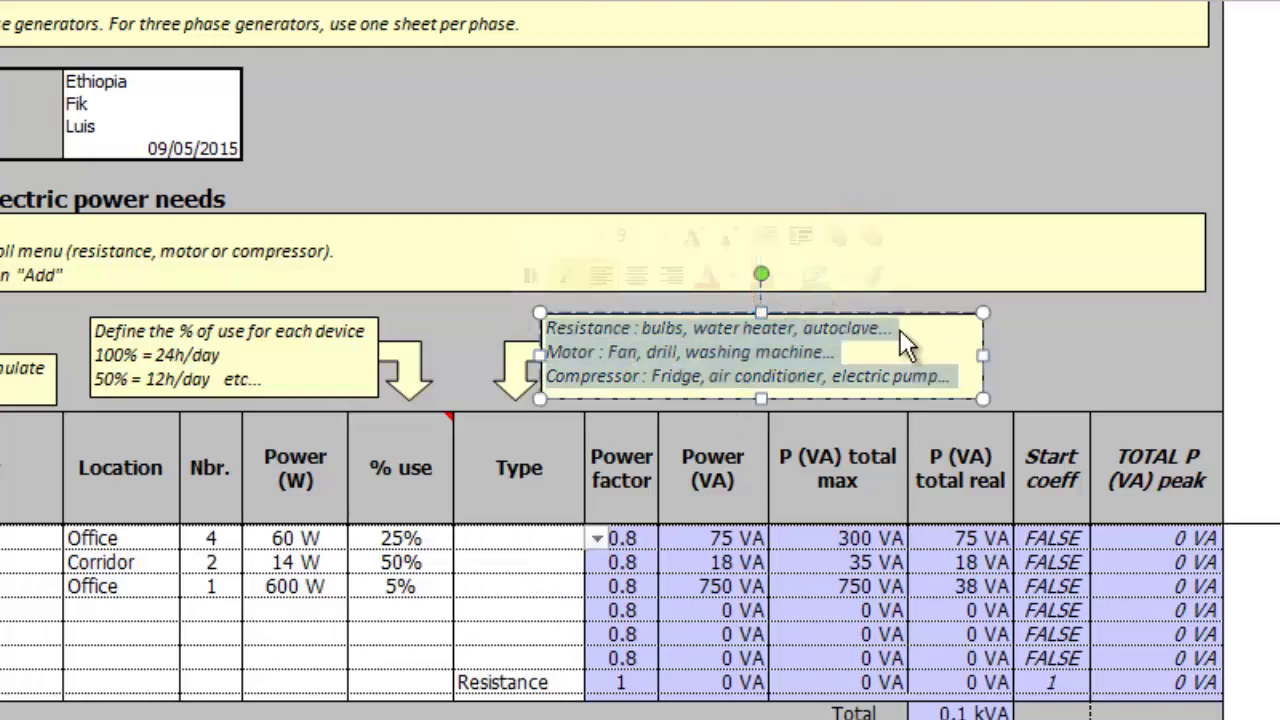
{"action": "left_click", "coordinate": [1064, 347]}
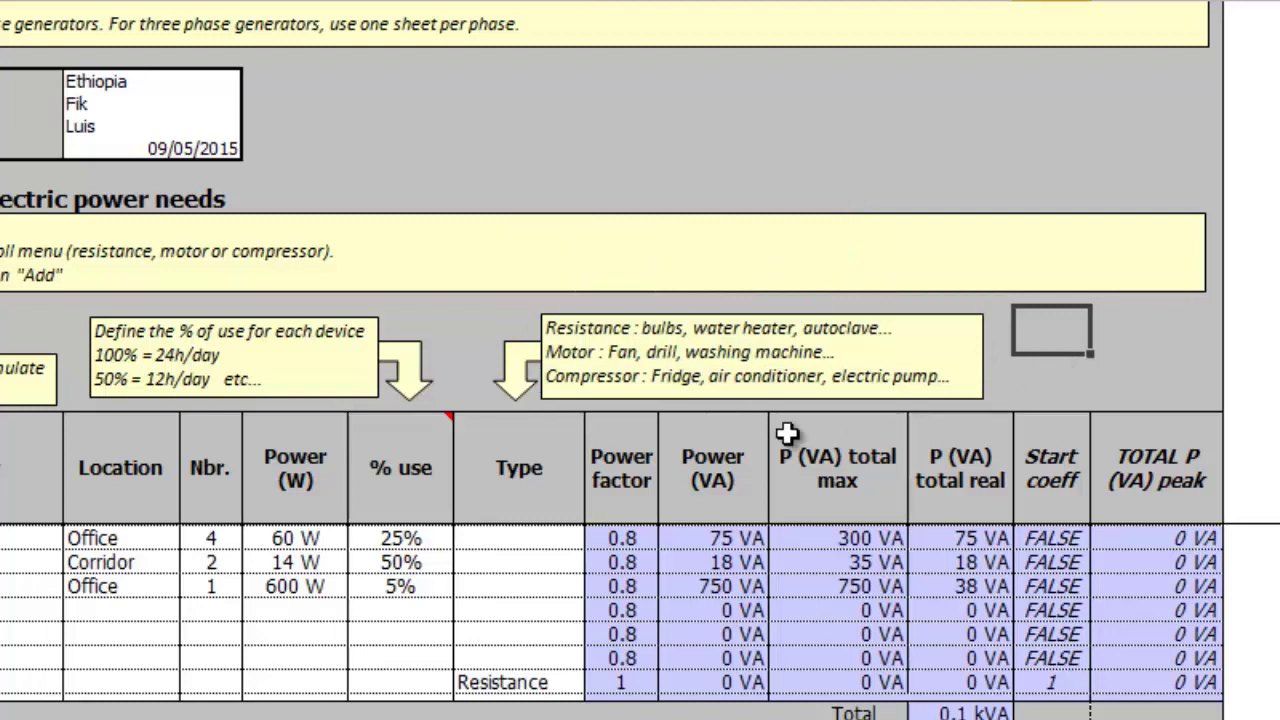
{"action": "left_click", "coordinate": [555, 541]}
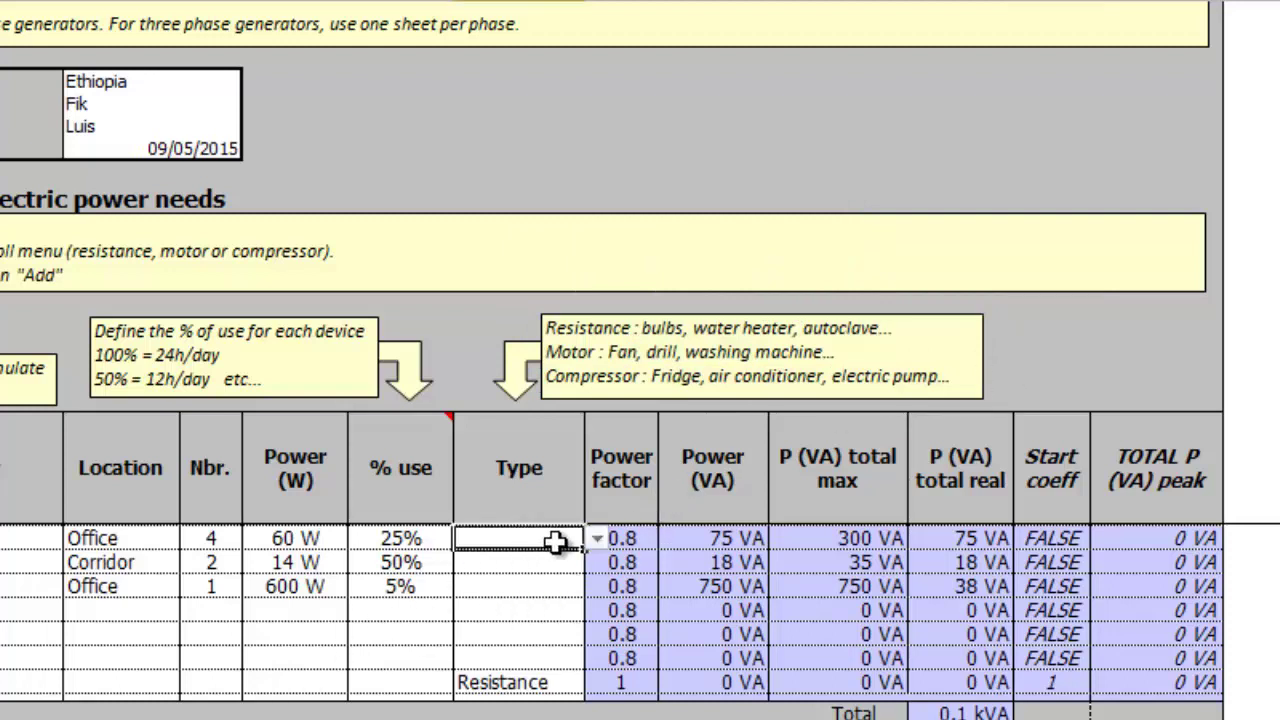
Set the first appliance to Motor and check the 3.7, 4.4 and 32.0 kVA totals
{"action": "left_click", "coordinate": [600, 539]}
{"action": "left_click", "coordinate": [510, 580]}
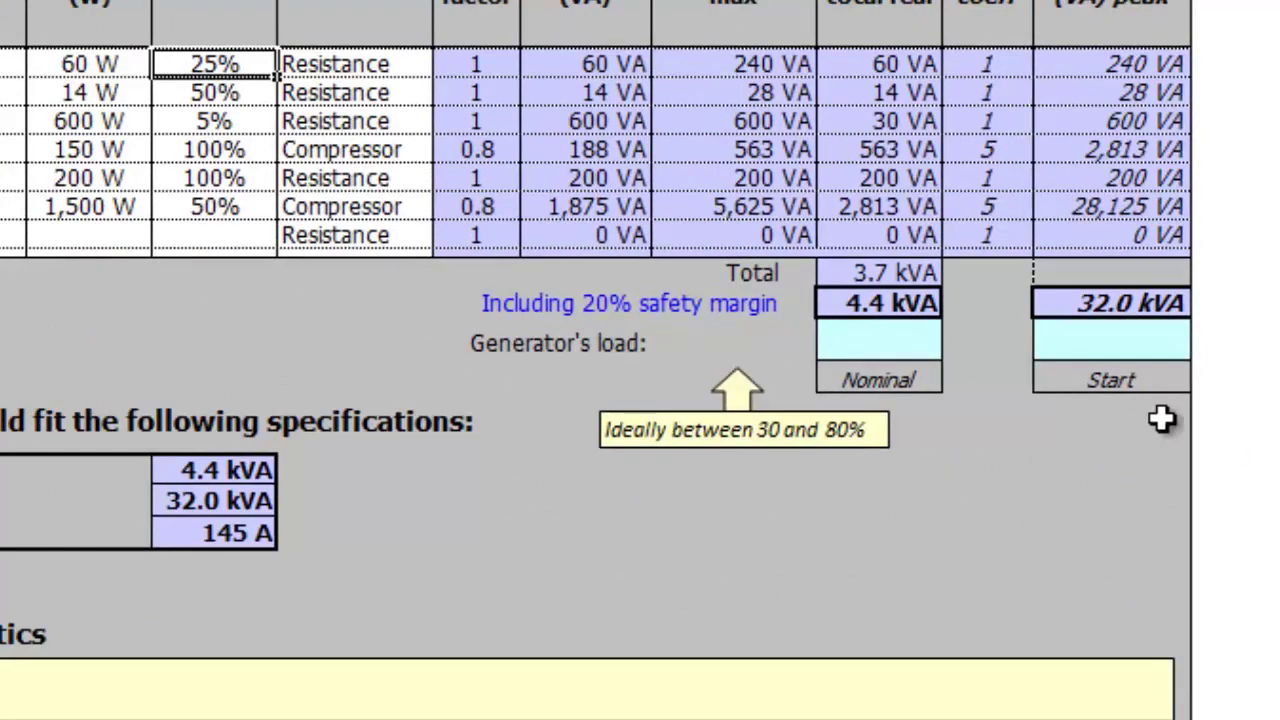
{"action": "left_click", "coordinate": [917, 271]}
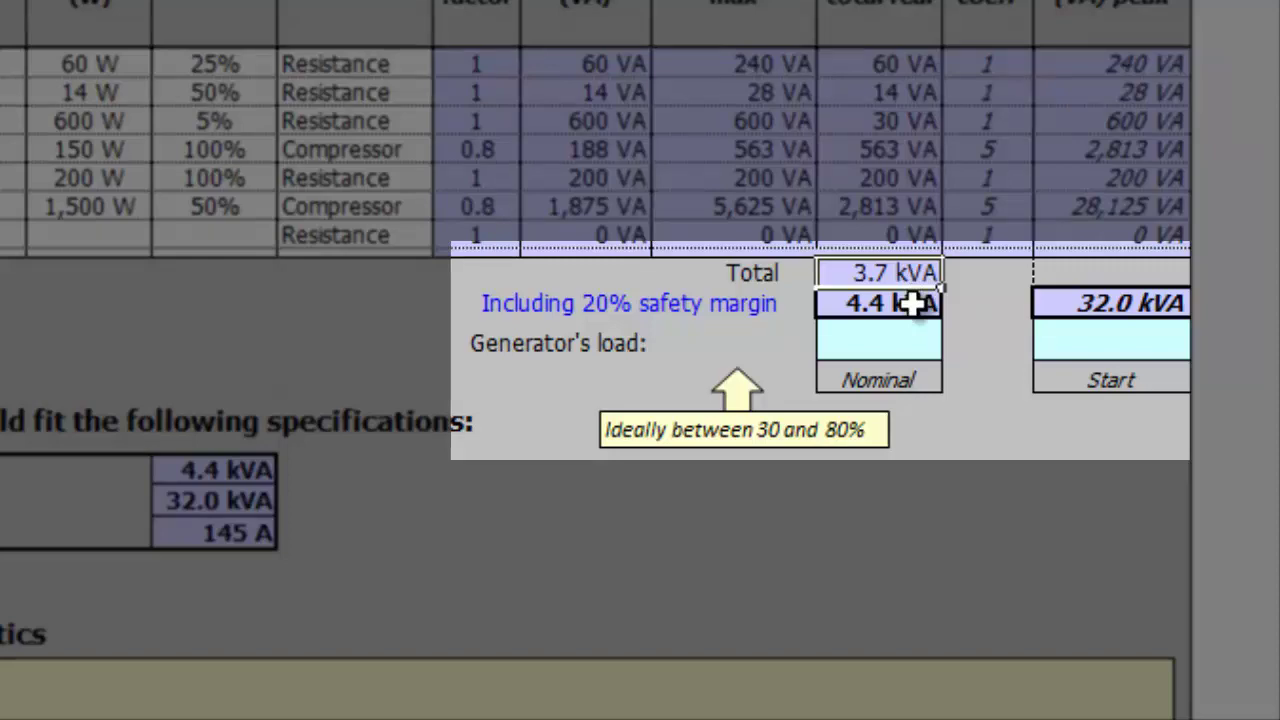
{"action": "left_click", "coordinate": [912, 305]}
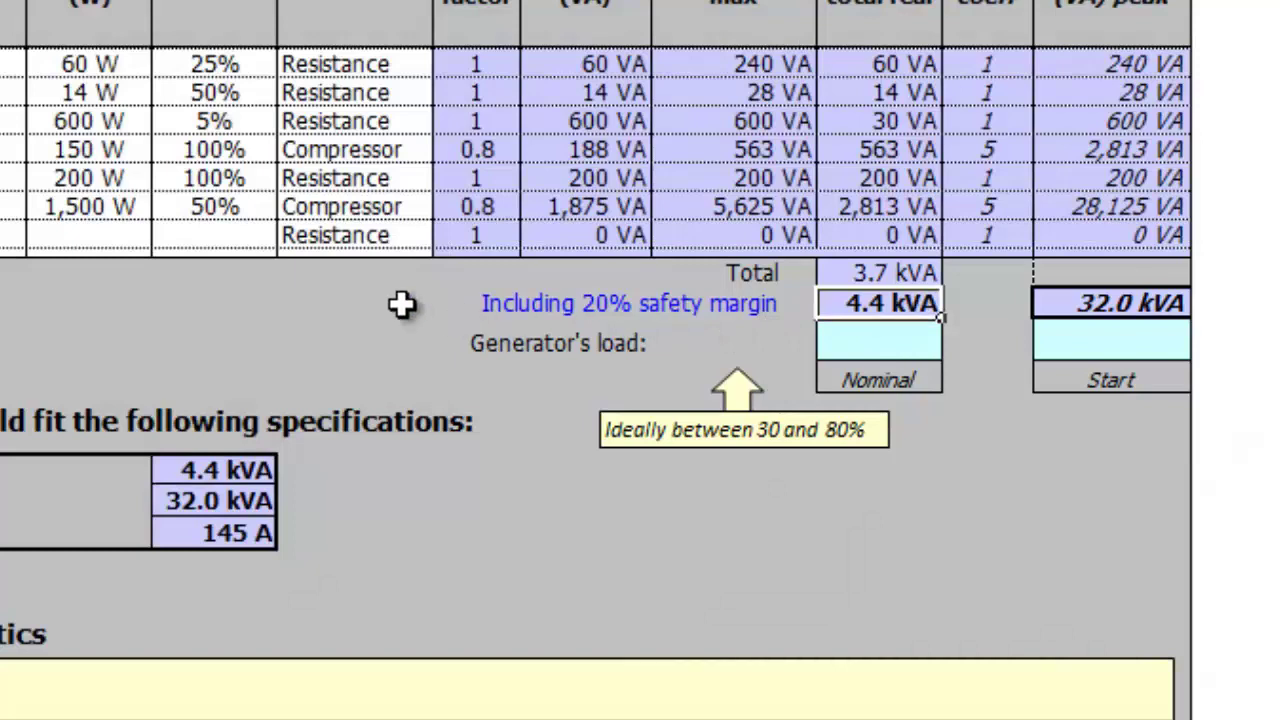
{"action": "left_click", "coordinate": [1168, 306]}
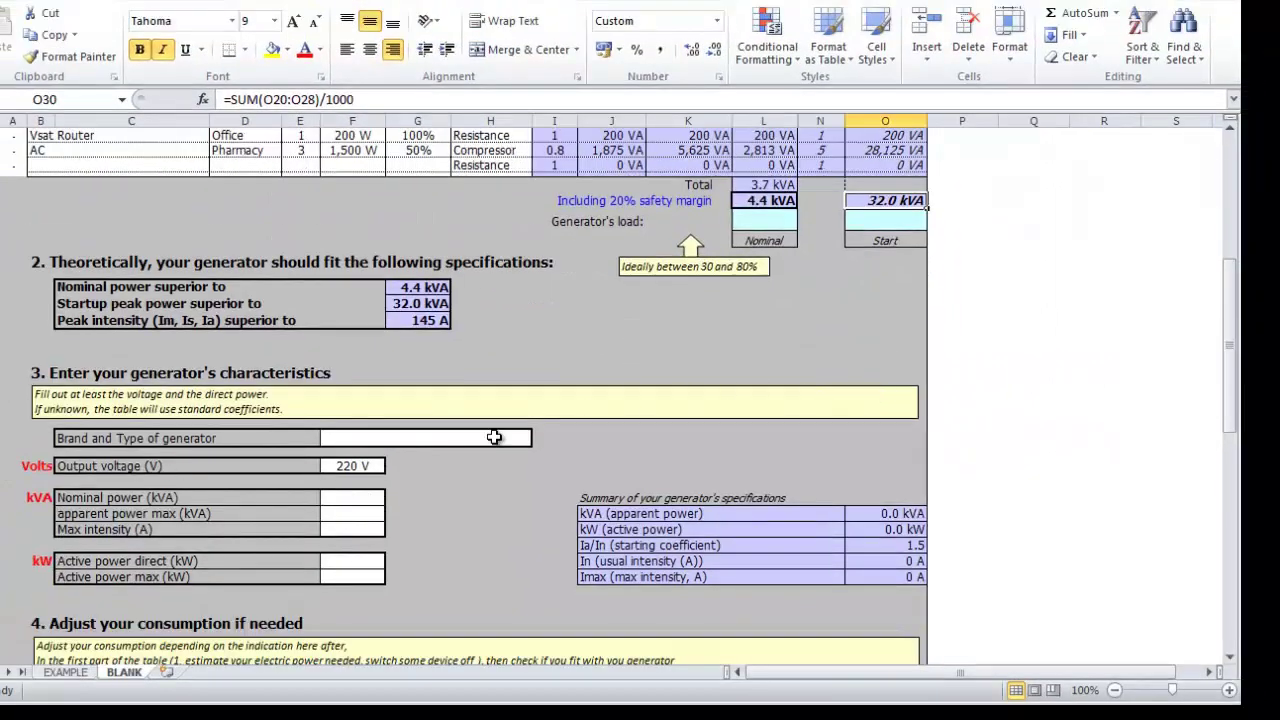
Enter 6 kVA as the generator's nominal power
{"action": "left_click", "coordinate": [360, 498]}
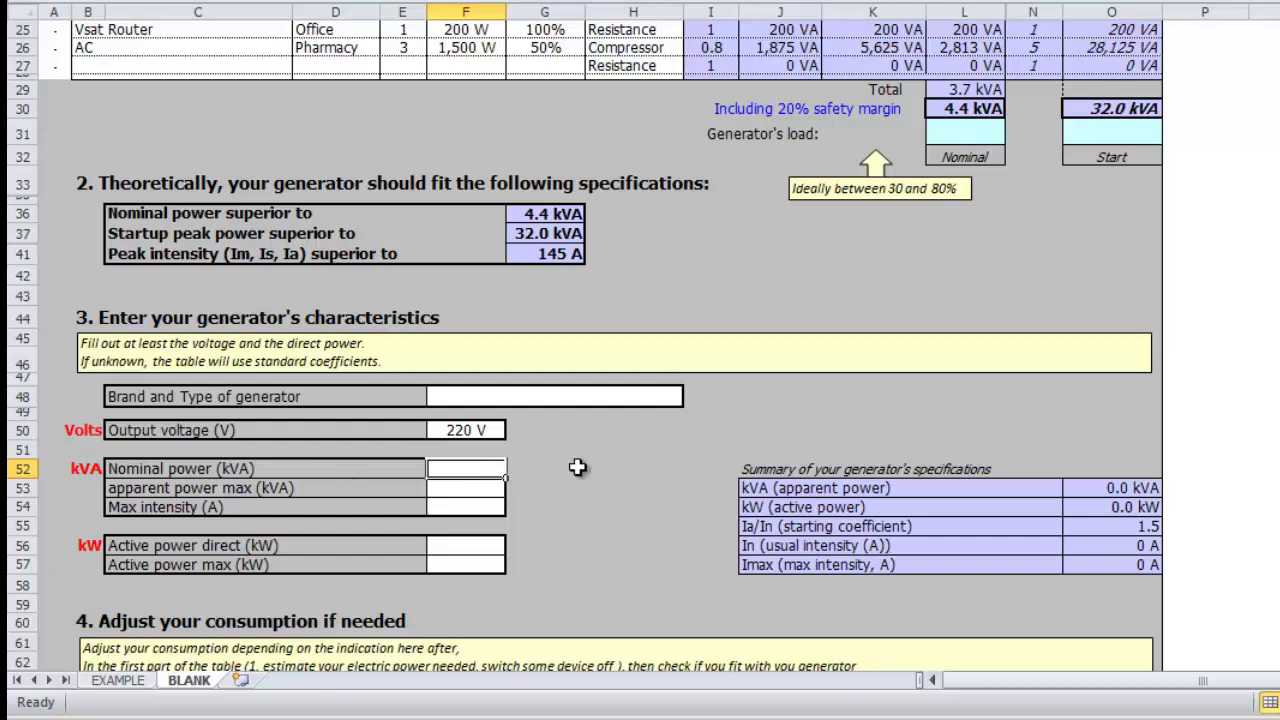
{"action": "type", "text": "6"}
{"action": "key", "text": "Return"}
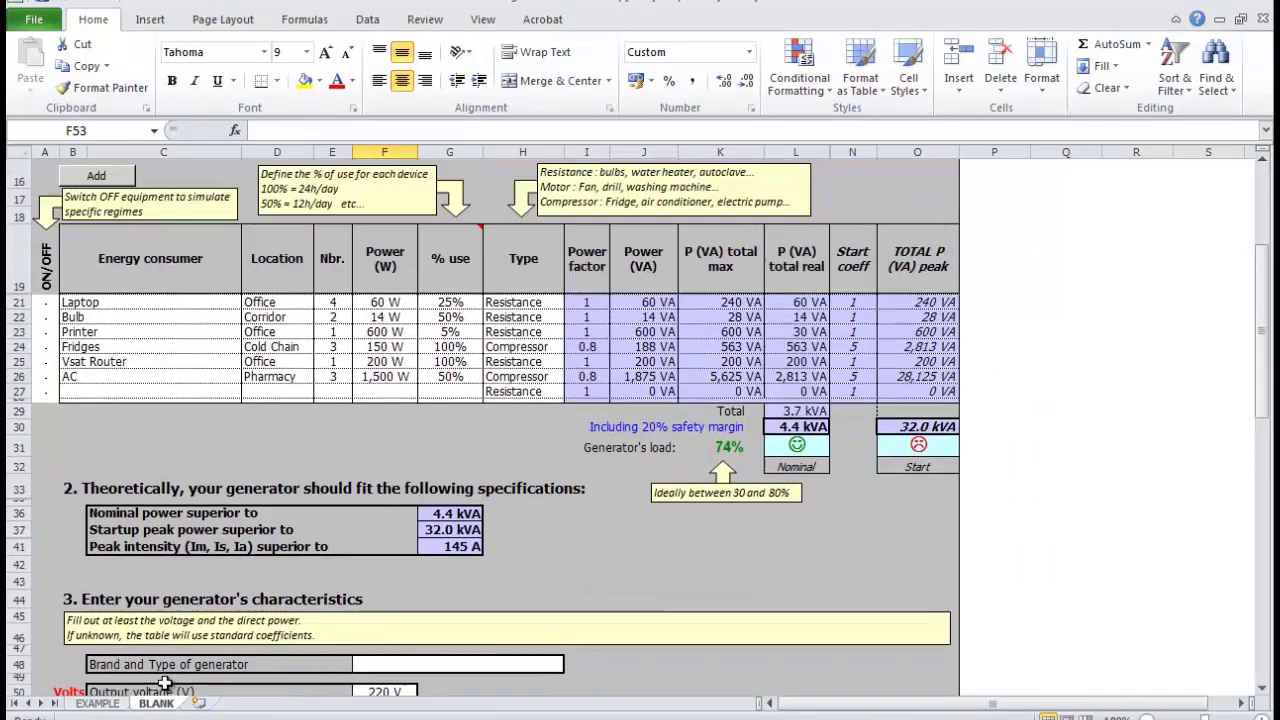
Rename the BLANK sheet to DAY
{"action": "scroll", "coordinate": [162, 684], "scroll_direction": "up", "scroll_amount": 2}
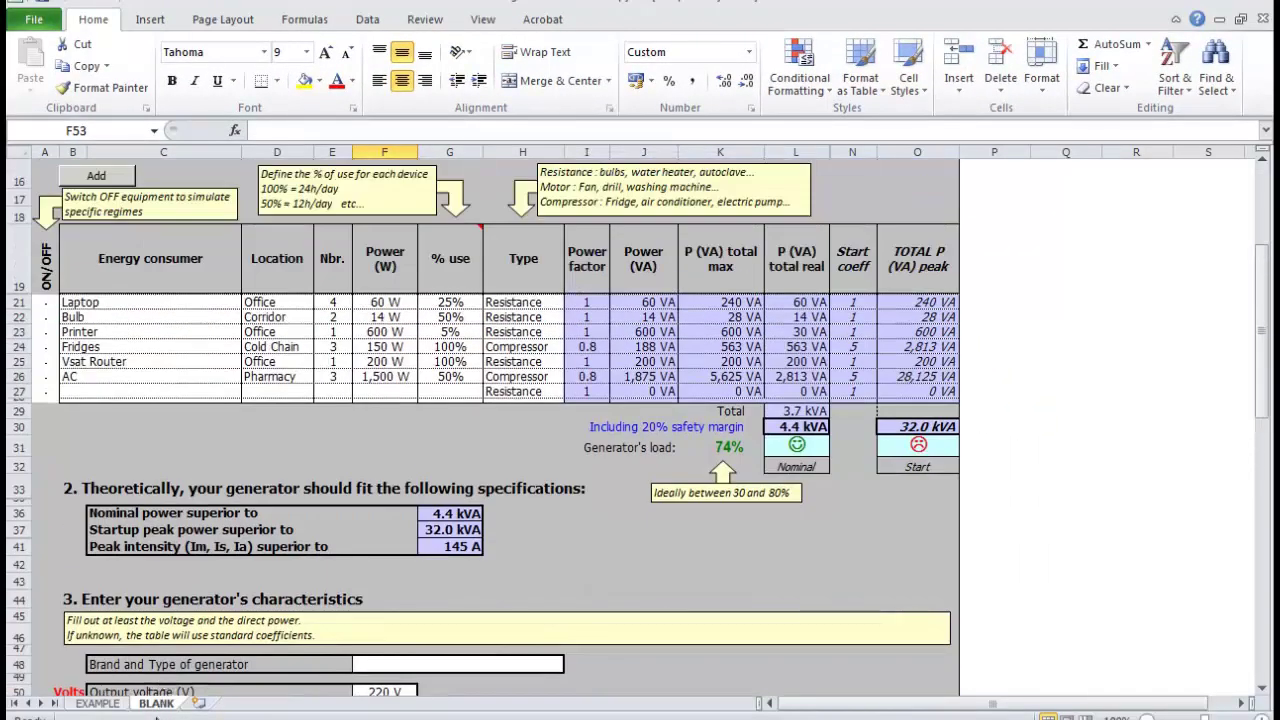
{"action": "right_click", "coordinate": [157, 704]}
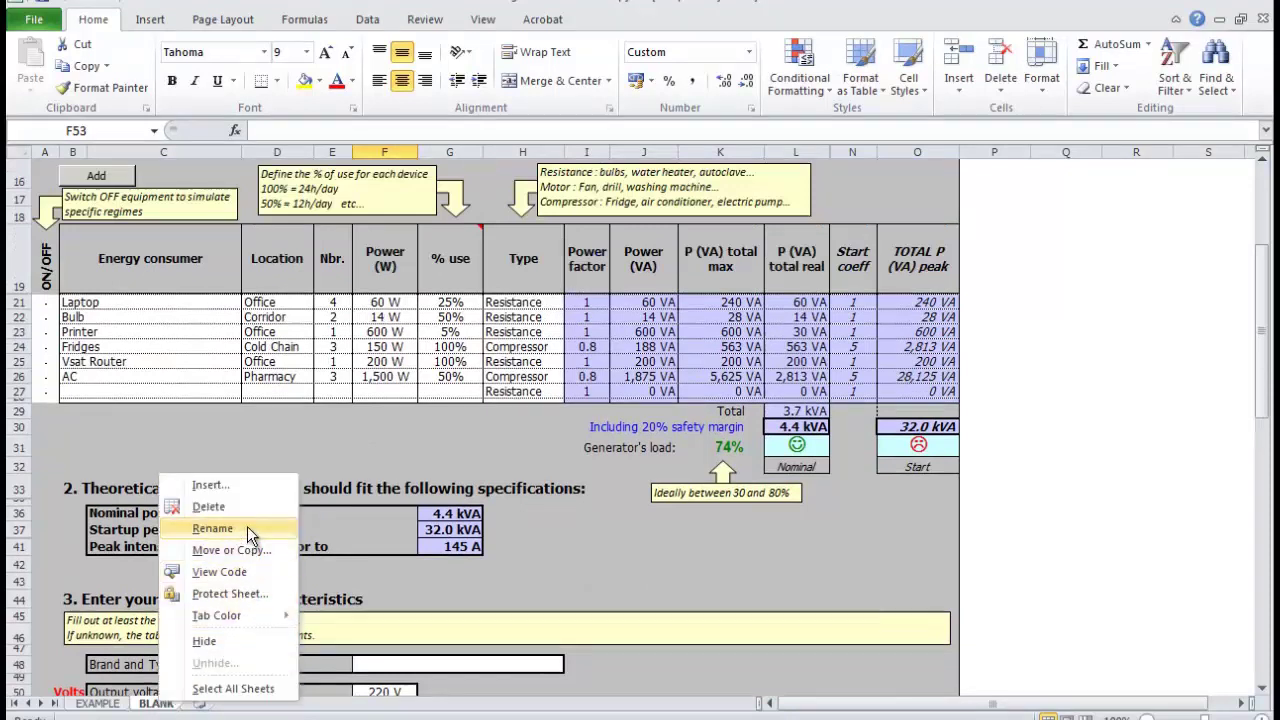
{"action": "left_click", "coordinate": [212, 528]}
{"action": "type", "text": "DA"}
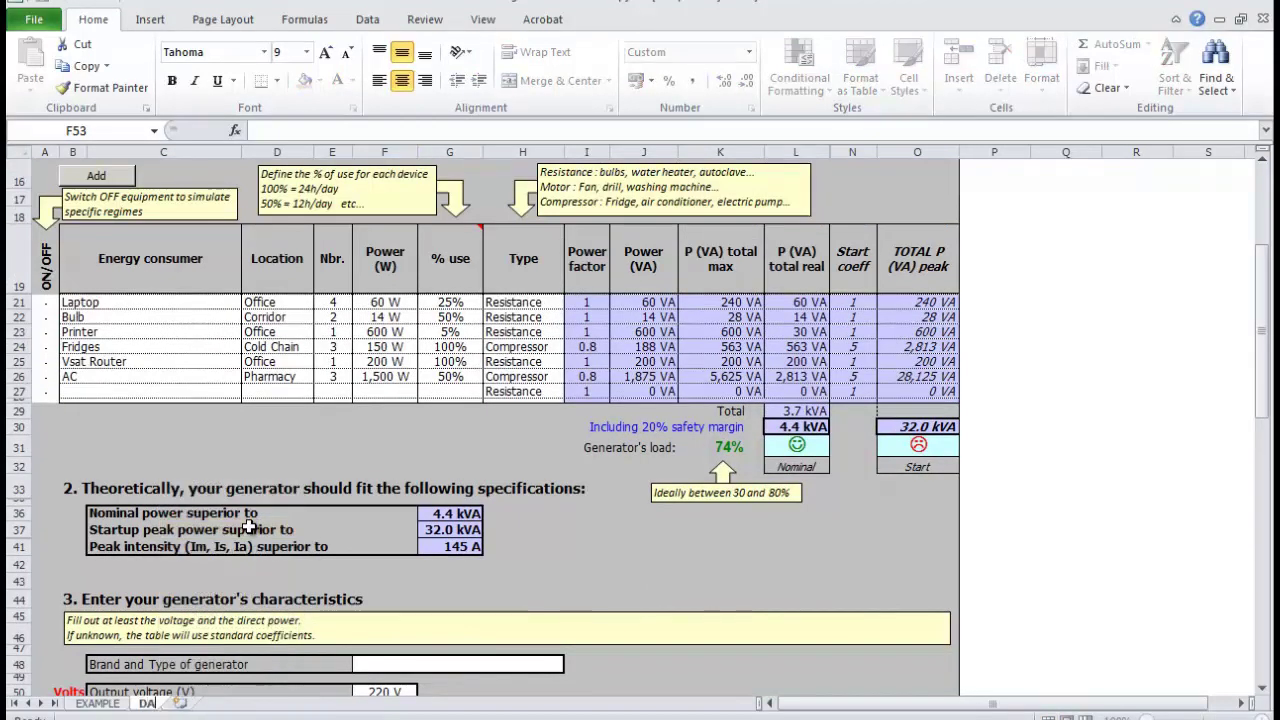
{"action": "type", "text": "Y"}
{"action": "key", "text": "Return"}
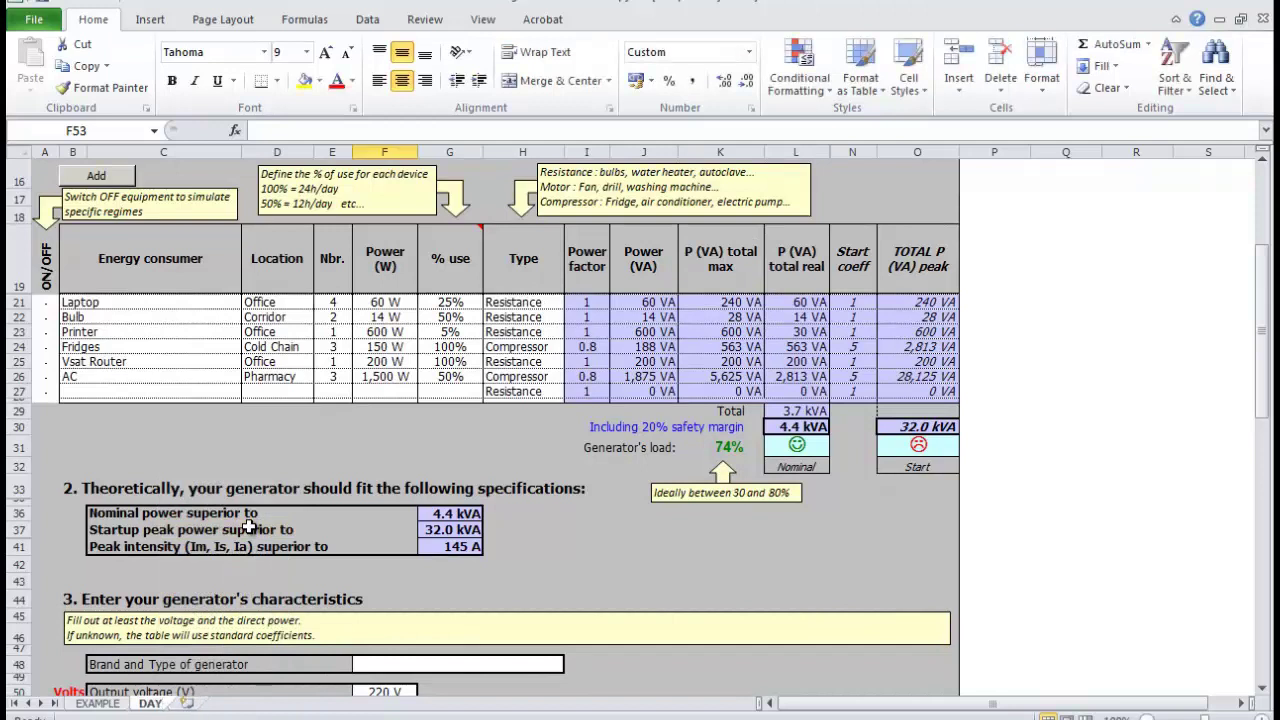
Set up a copy of the DAY sheet placed at the end of the workbook
{"action": "right_click", "coordinate": [160, 704]}
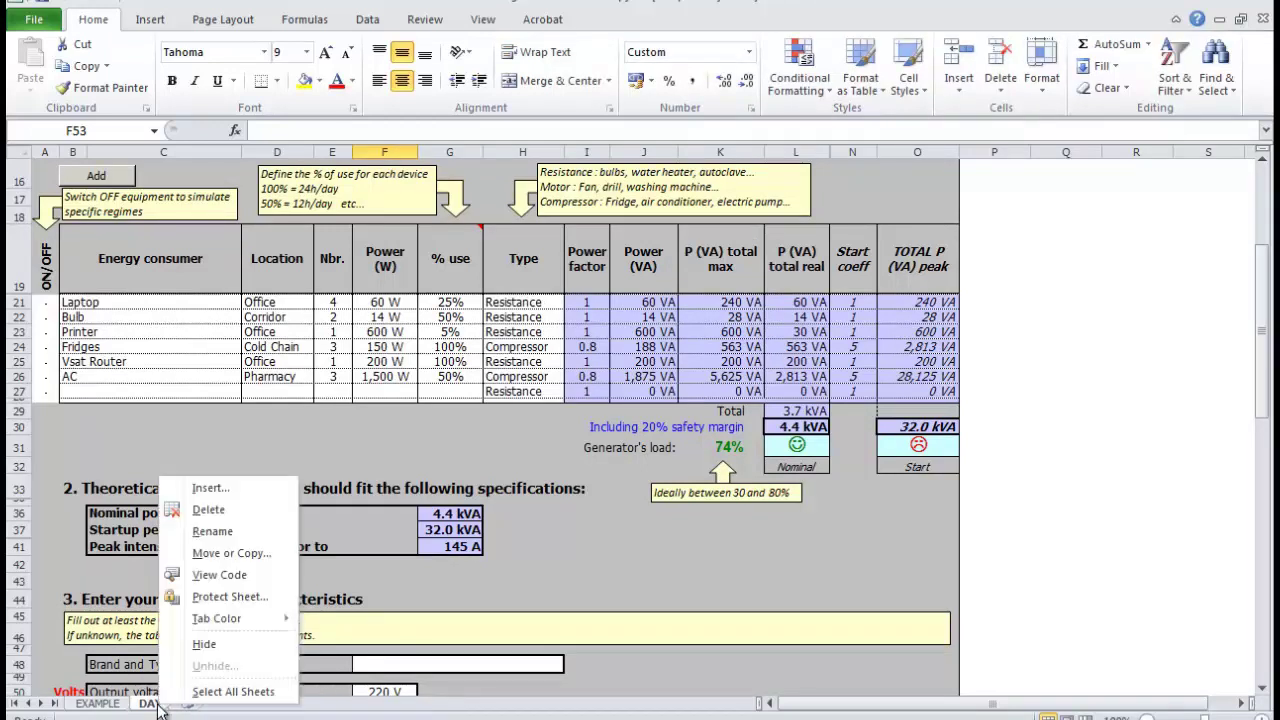
{"action": "left_click", "coordinate": [250, 552]}
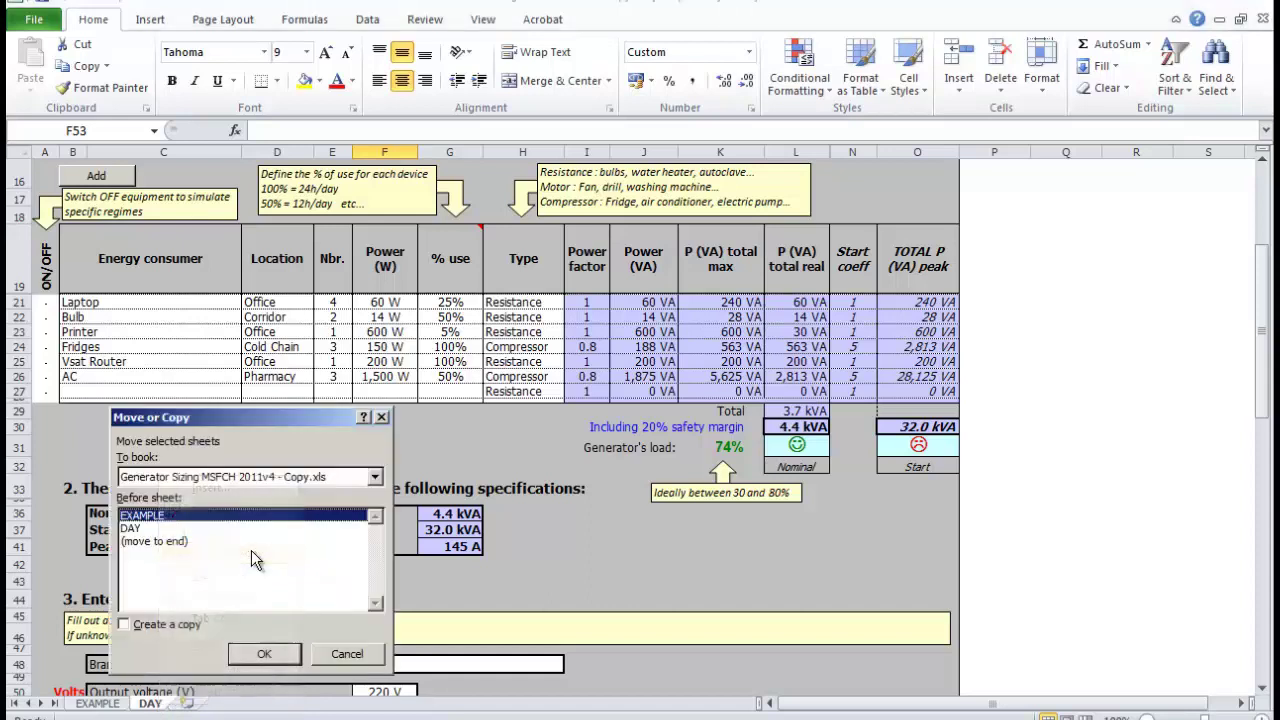
{"action": "left_click", "coordinate": [139, 539]}
{"action": "left_click", "coordinate": [159, 622]}
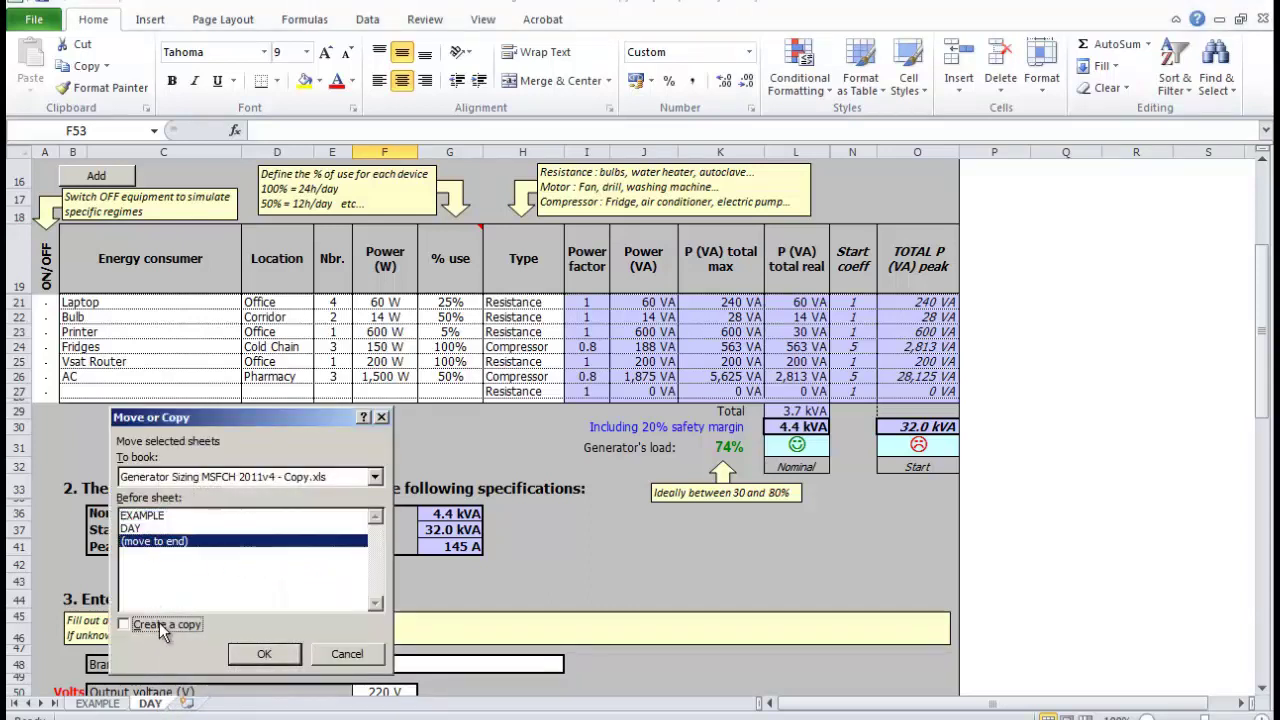
Create the DAY copy, name it NIGHT, and switch Laptop, Printer and AC off
{"action": "left_click", "coordinate": [248, 655]}
{"action": "right_click", "coordinate": [192, 703]}
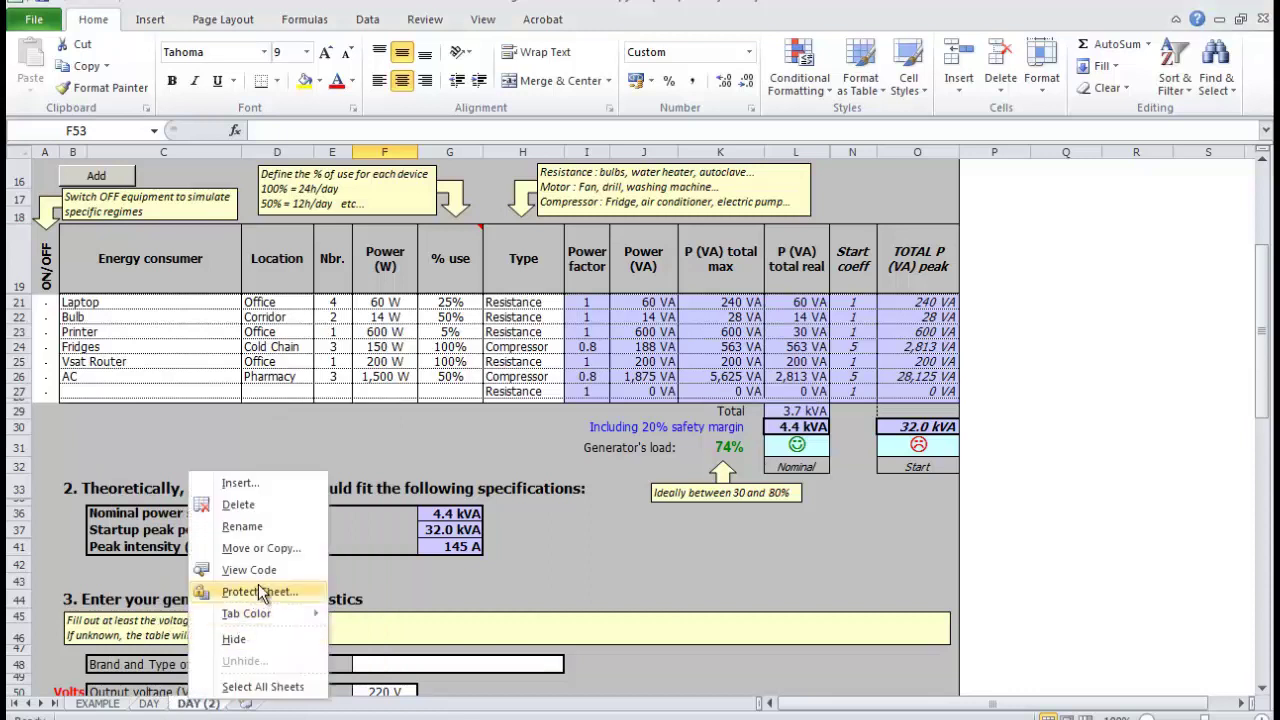
{"action": "left_click", "coordinate": [270, 533]}
{"action": "type", "text": "NI"}
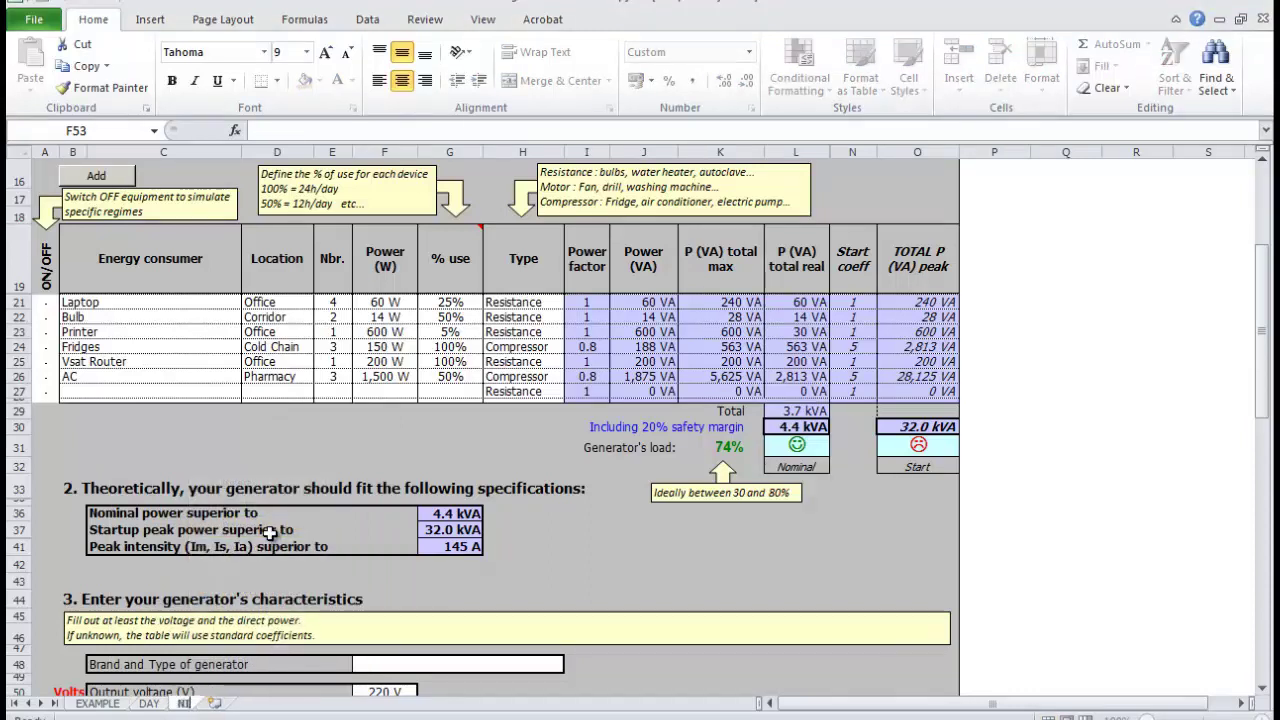
{"action": "type", "text": "GHT"}
{"action": "key", "text": "Return"}
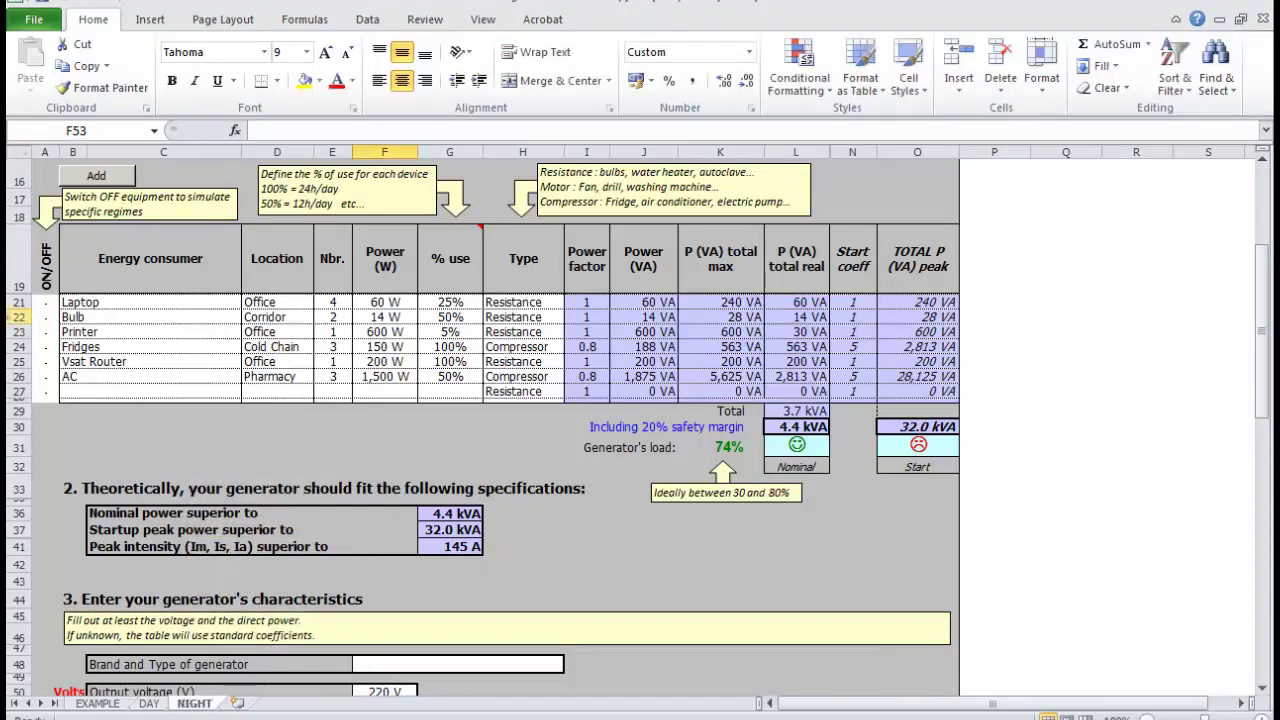
{"action": "left_click", "coordinate": [21, 302]}
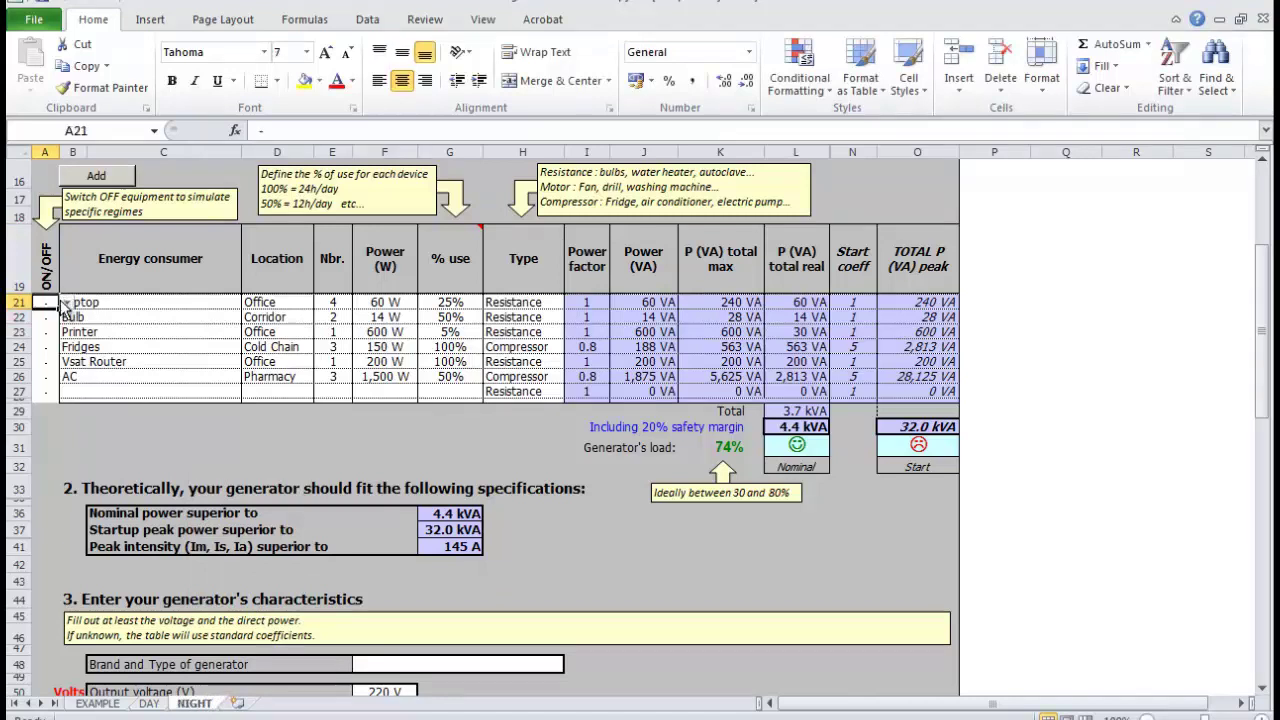
{"action": "left_click", "coordinate": [200, 447]}
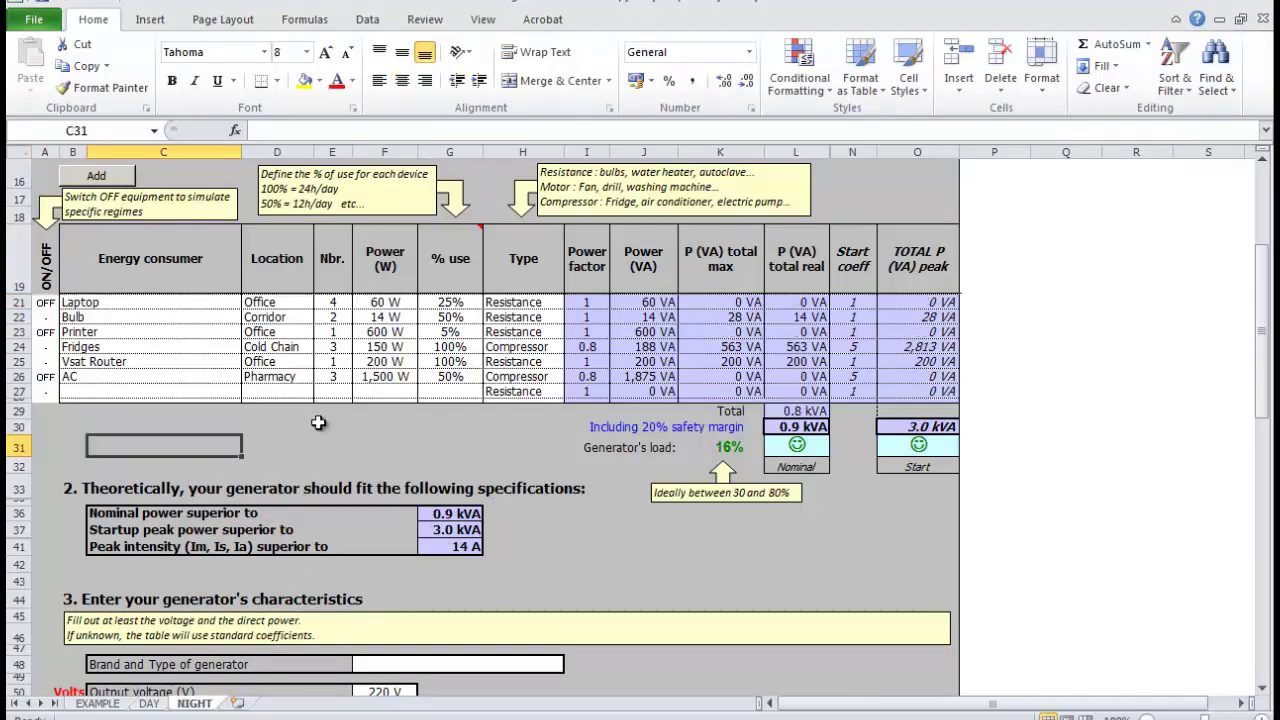